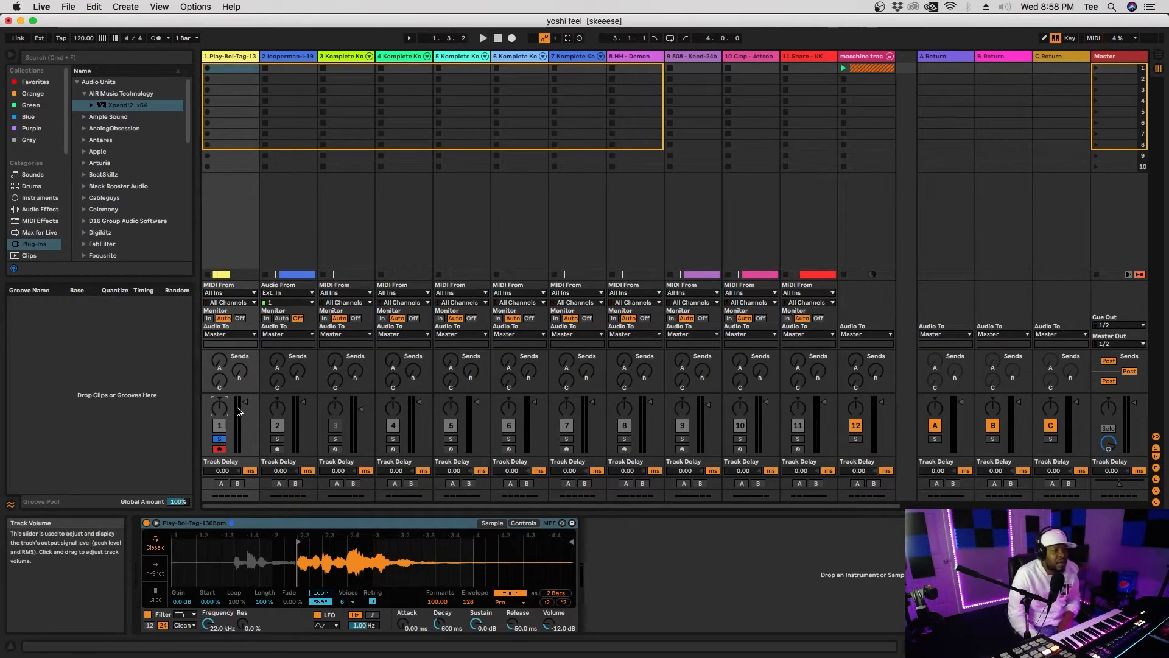
Step: Try the Play-Boi-Tag track's volume fader and its crossfader assignments A and B, leaving the track unassigned
drag(245, 403, 245, 429)
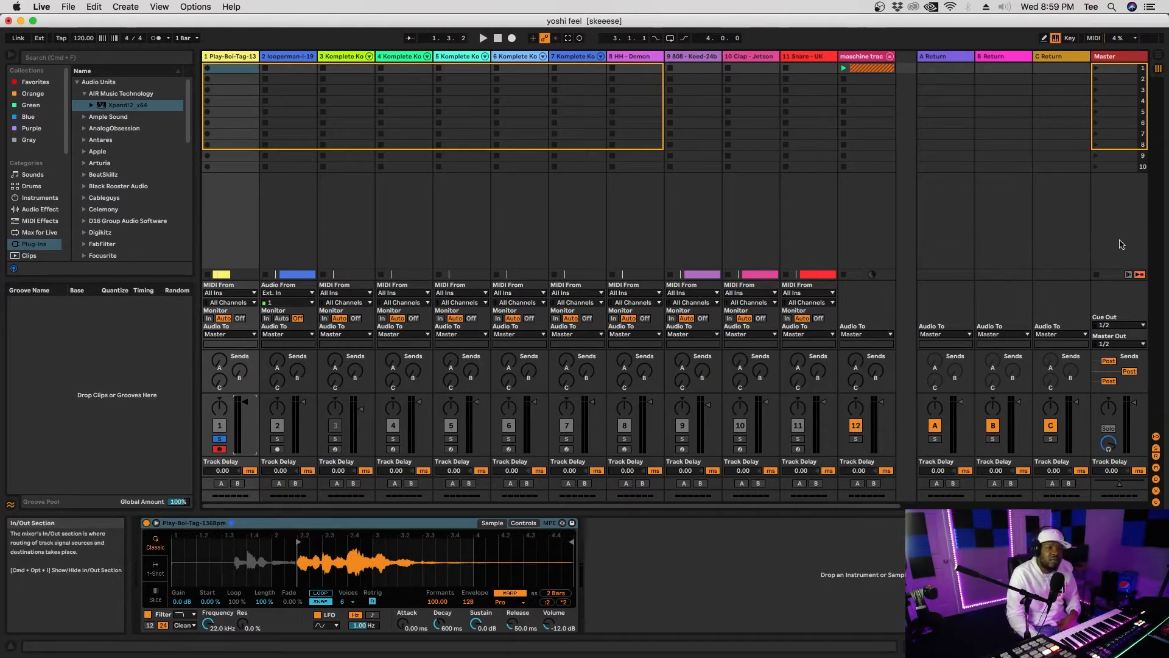
click(1131, 61)
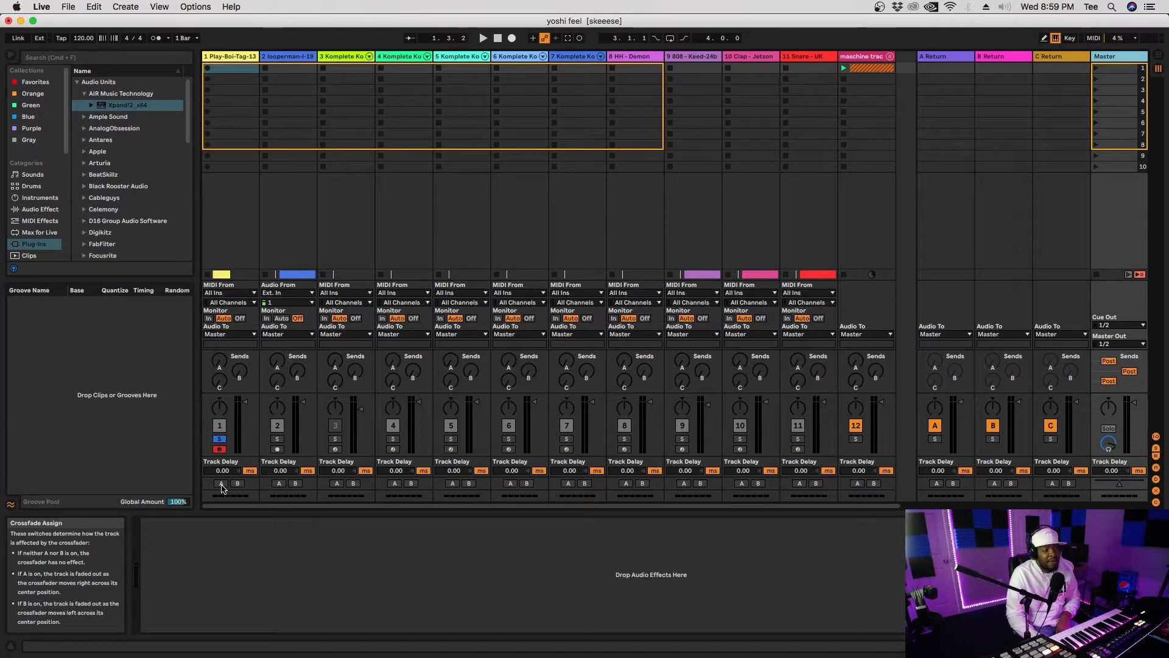
click(222, 484)
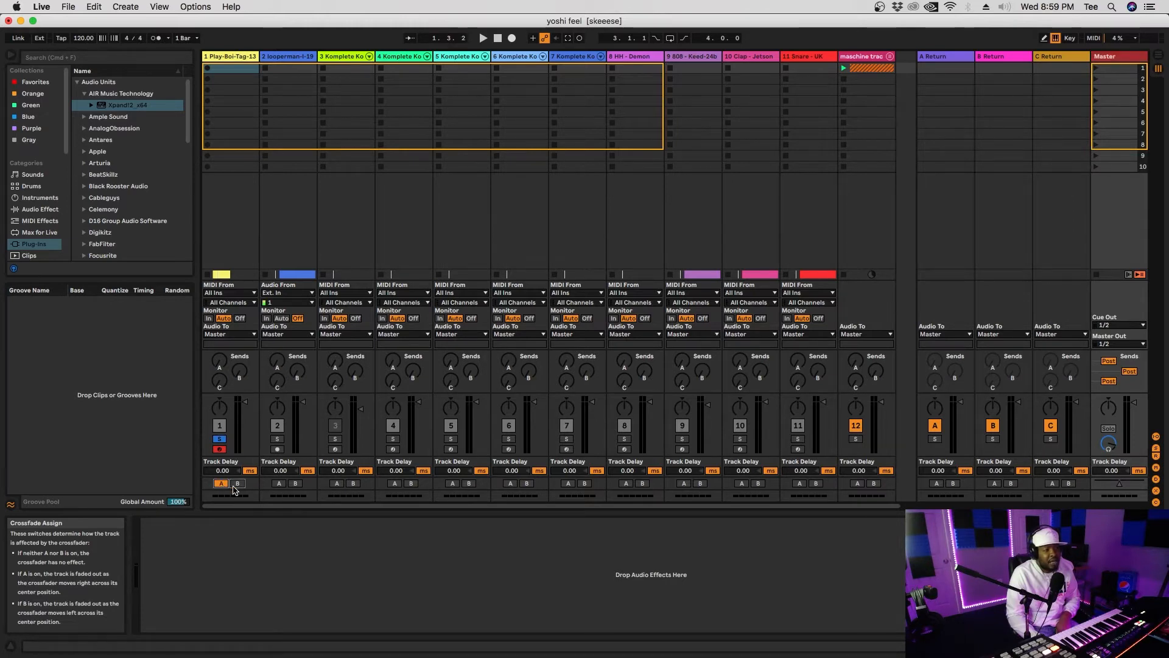
click(237, 484)
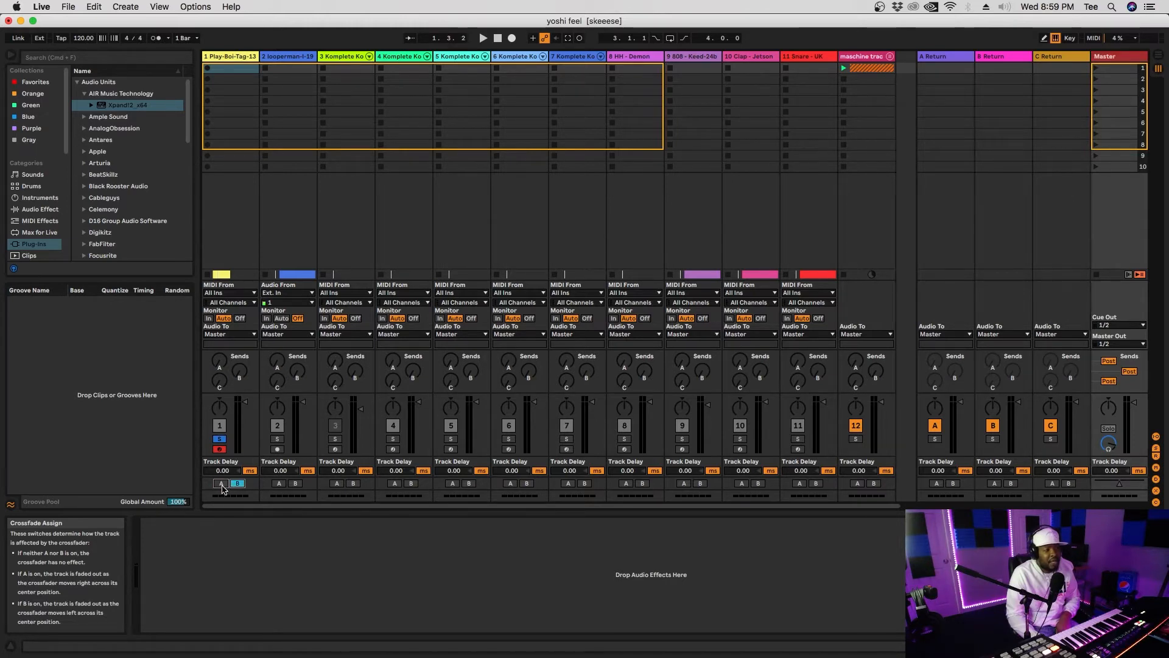
click(221, 484)
click(237, 484)
click(223, 483)
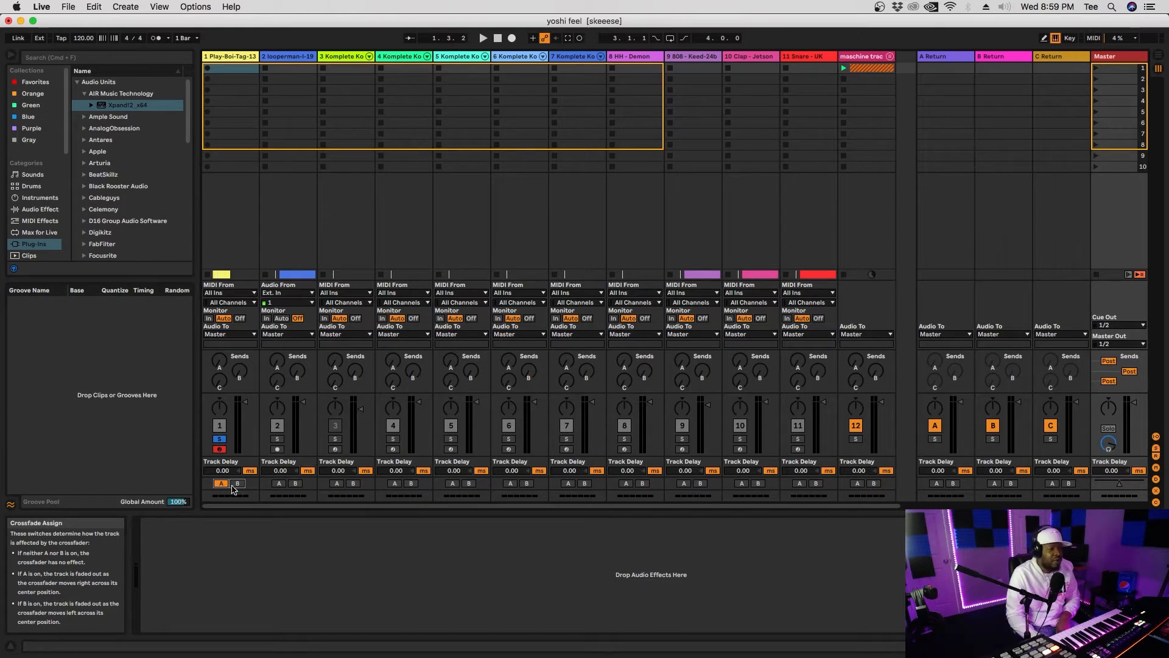
click(222, 484)
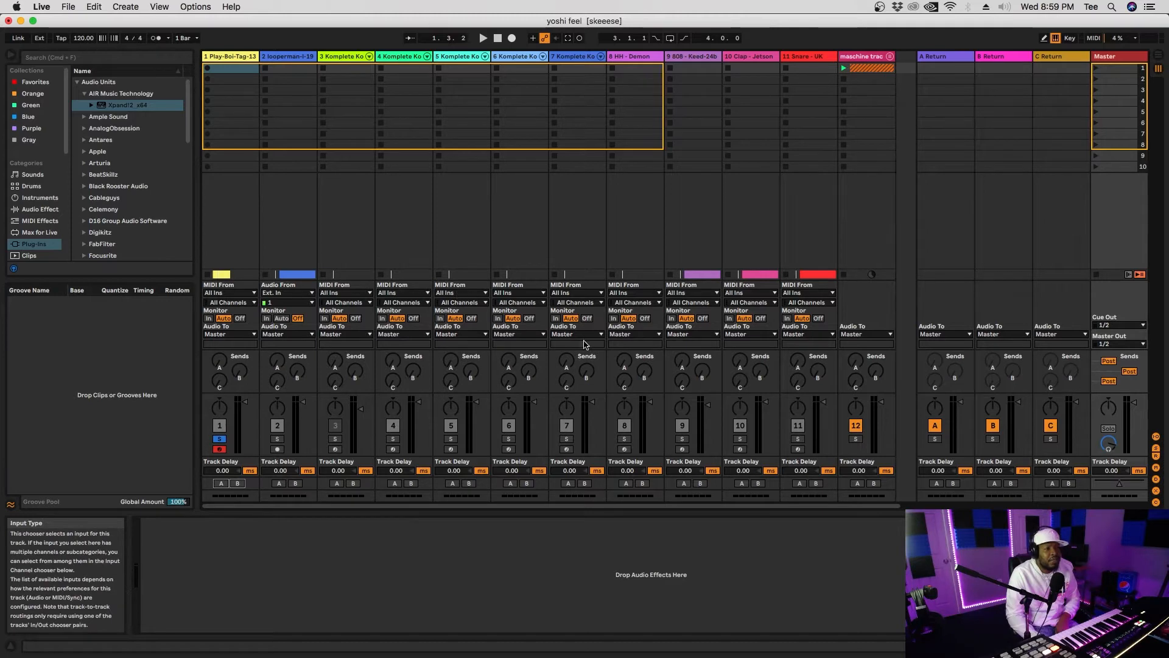
Step: Try In monitoring on the Play-Boi-Tag track, restore Auto, and look through its MIDI input sources, keeping All Ins
click(209, 318)
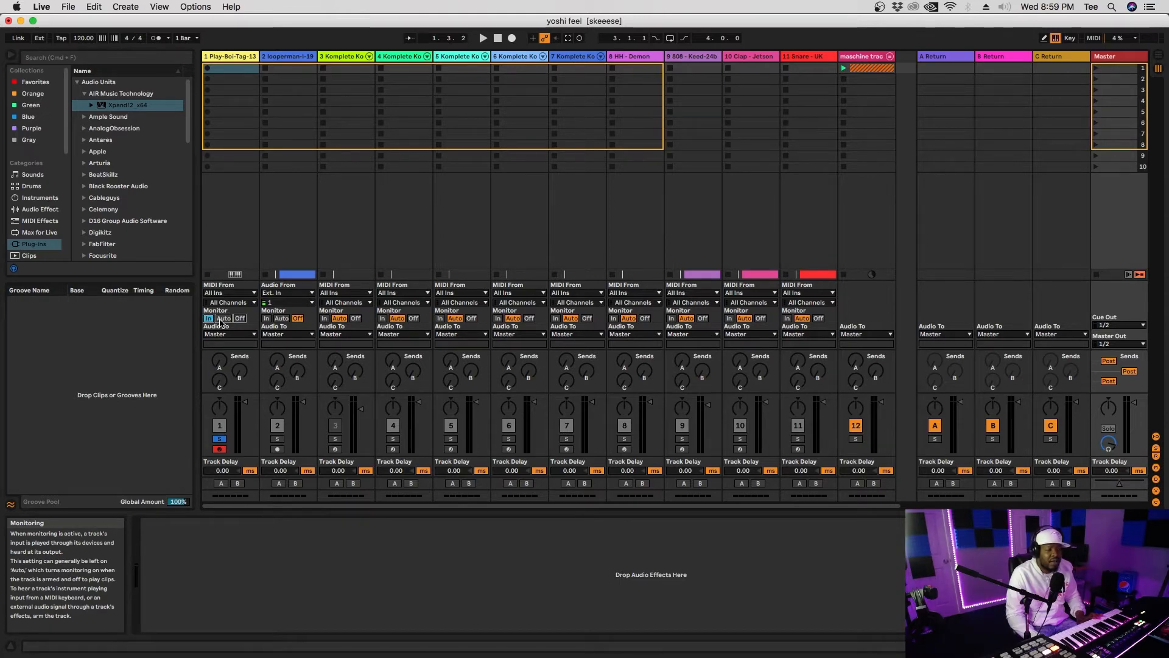
click(223, 319)
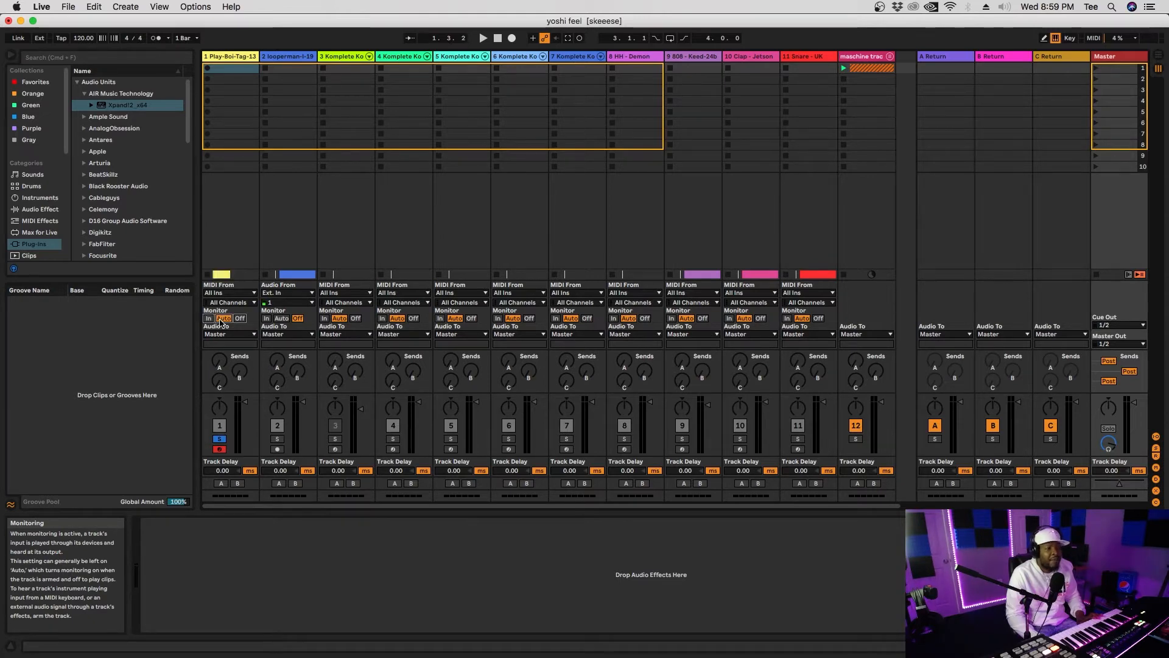
click(235, 294)
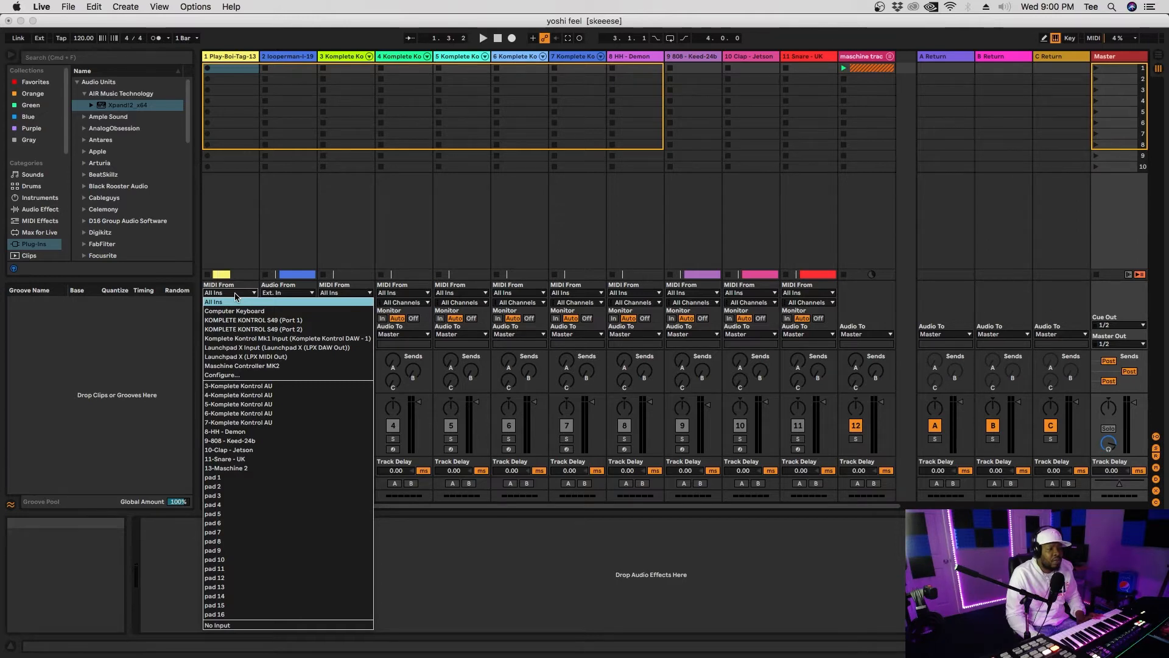
click(239, 294)
click(240, 294)
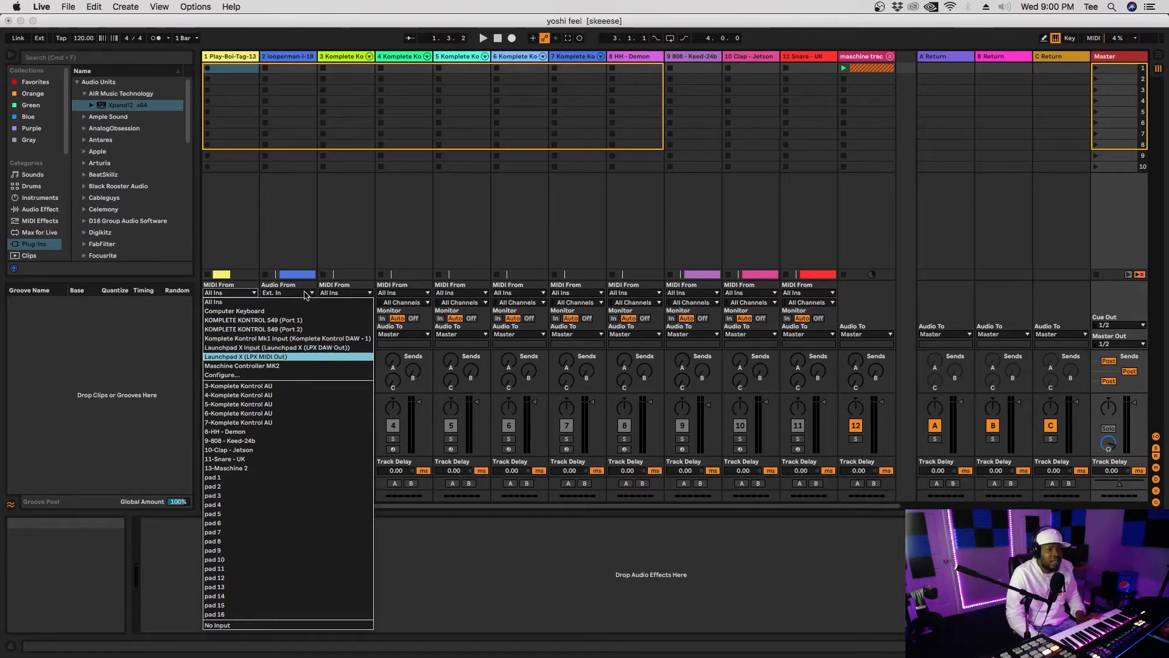
click(247, 302)
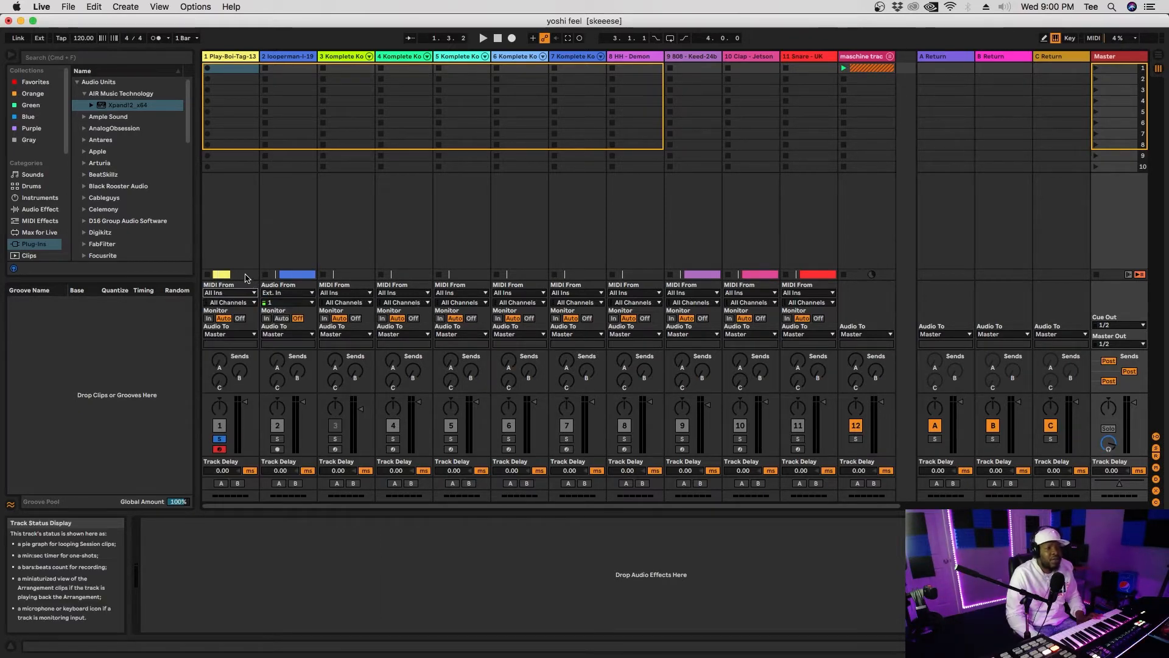
Step: View the first three tracks' devices and look through the MIDI input channels available for the Play-Boi-Tag track
click(279, 56)
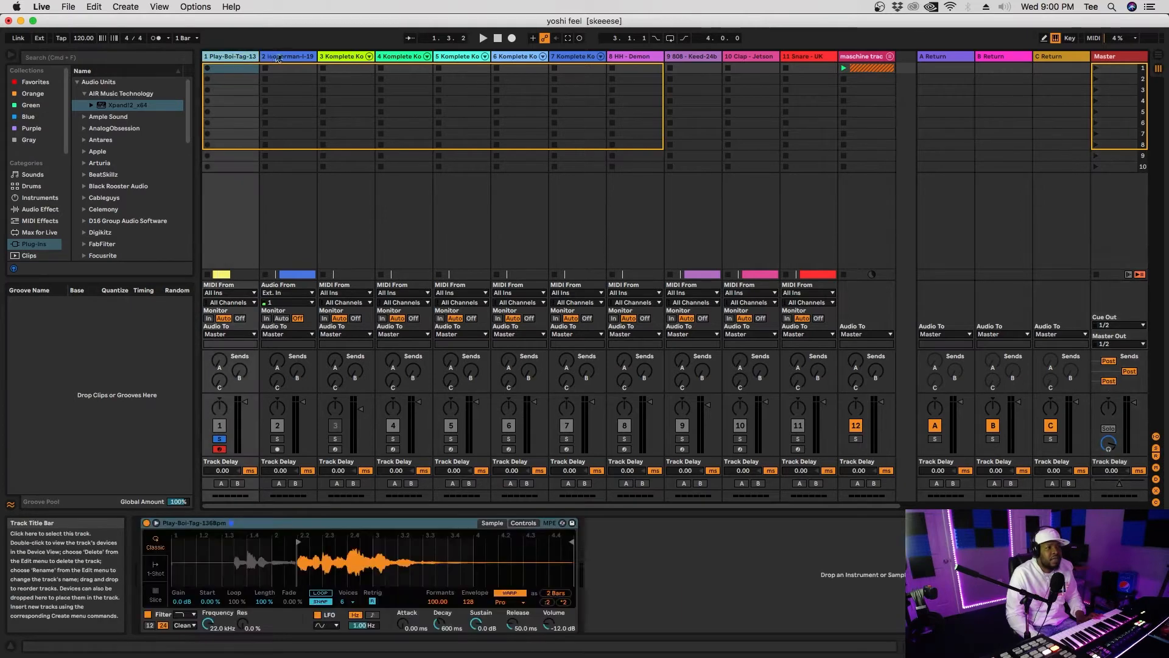
click(355, 57)
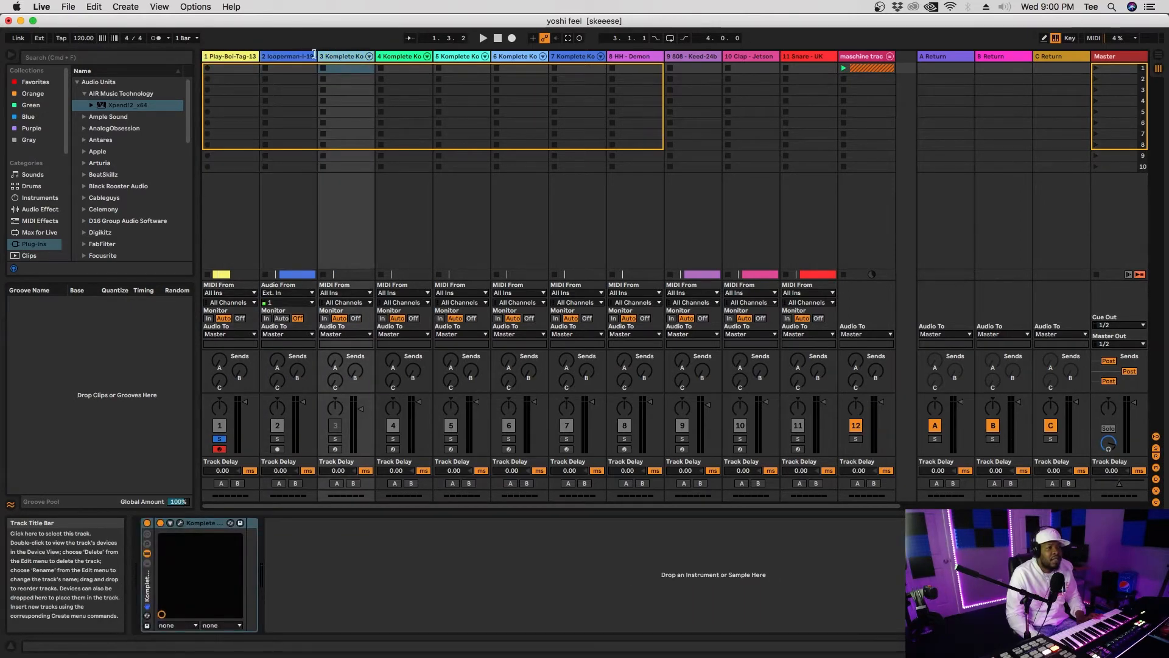
click(287, 57)
click(245, 302)
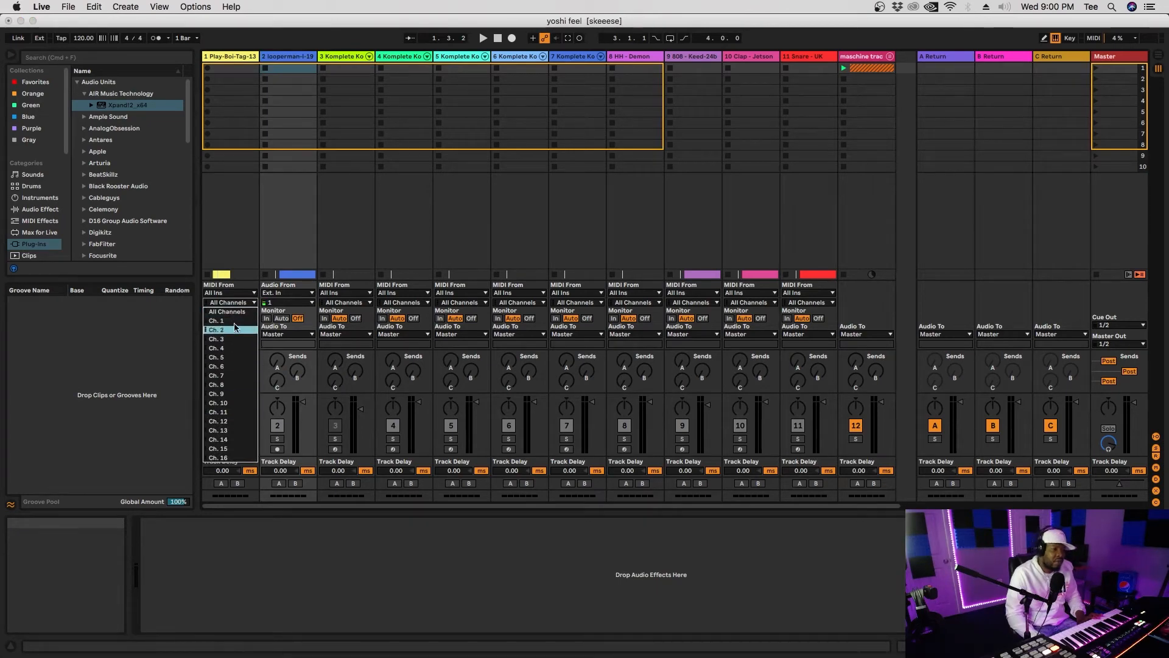
click(242, 303)
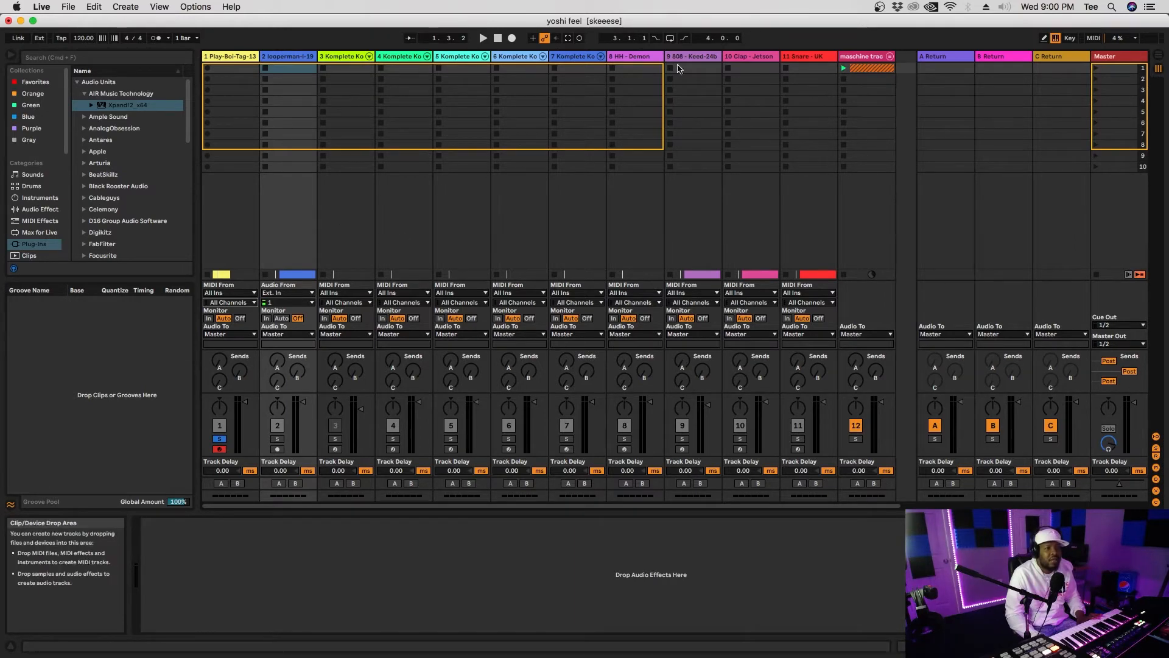
Step: View the devices on Komplete Kontrol tracks 3 to 7 one after another
click(341, 59)
click(396, 59)
click(462, 58)
click(497, 59)
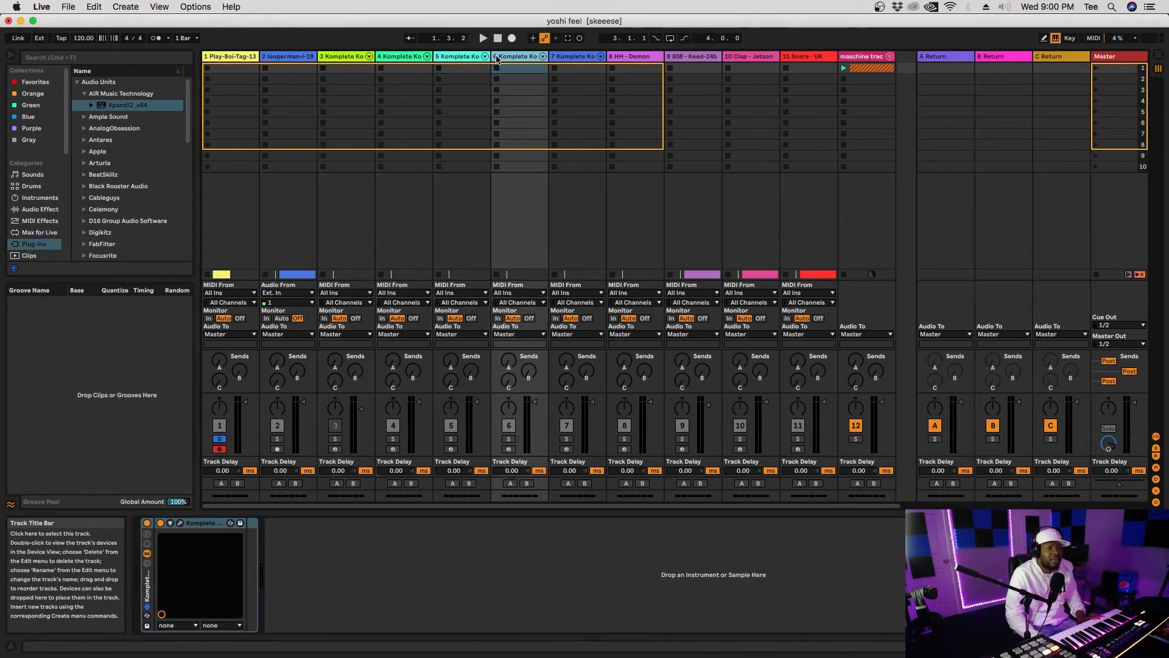
click(556, 58)
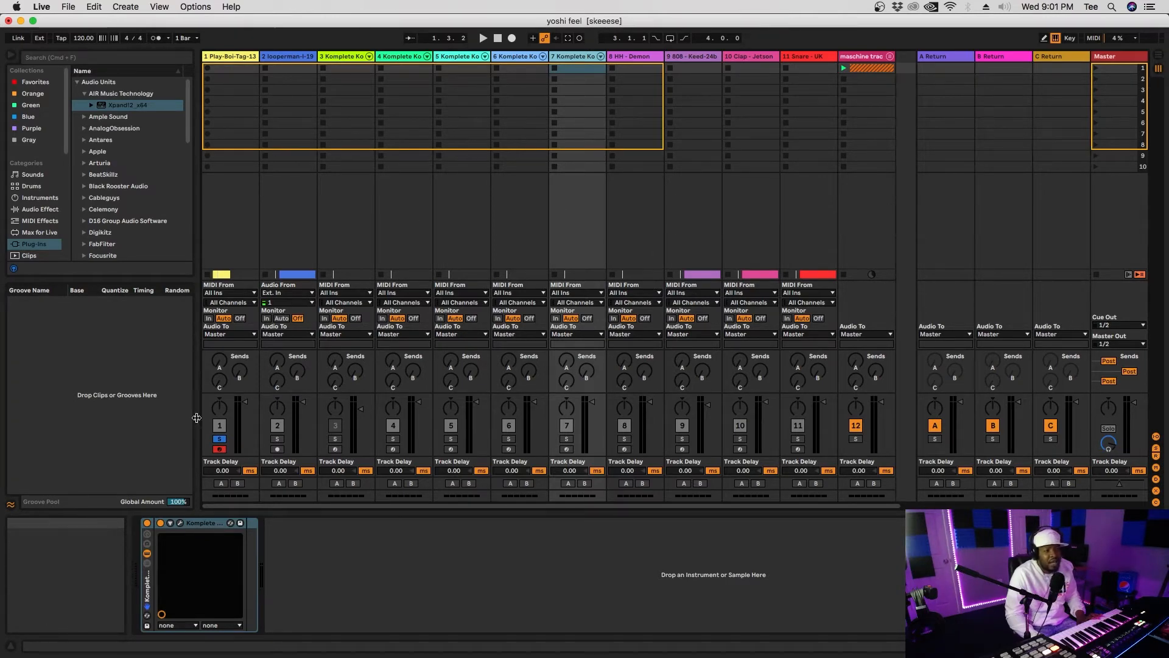
Step: Compare the Session View with the Arrangement View, ending in the Arrangement View
click(1161, 60)
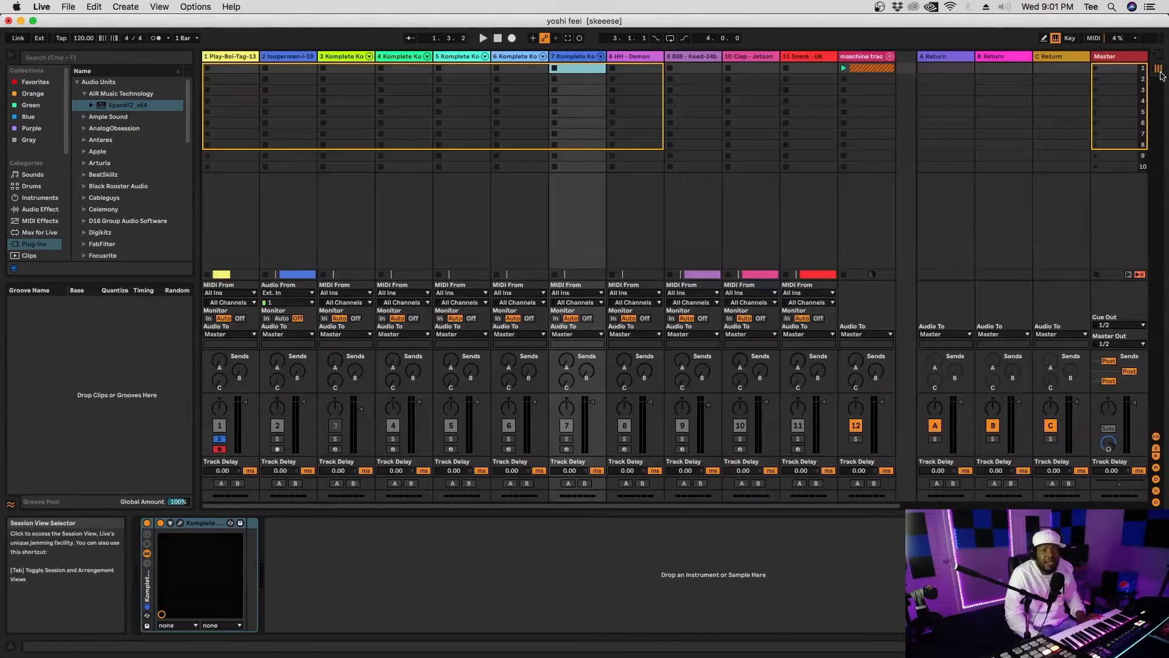
click(1159, 68)
click(1159, 56)
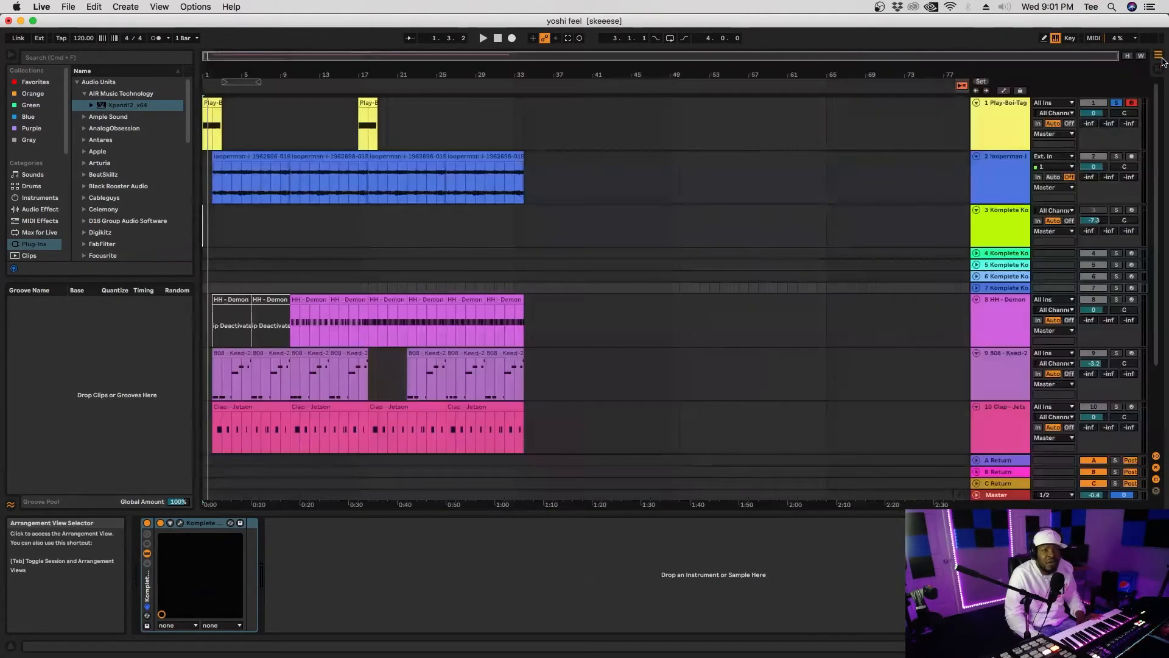
click(1160, 69)
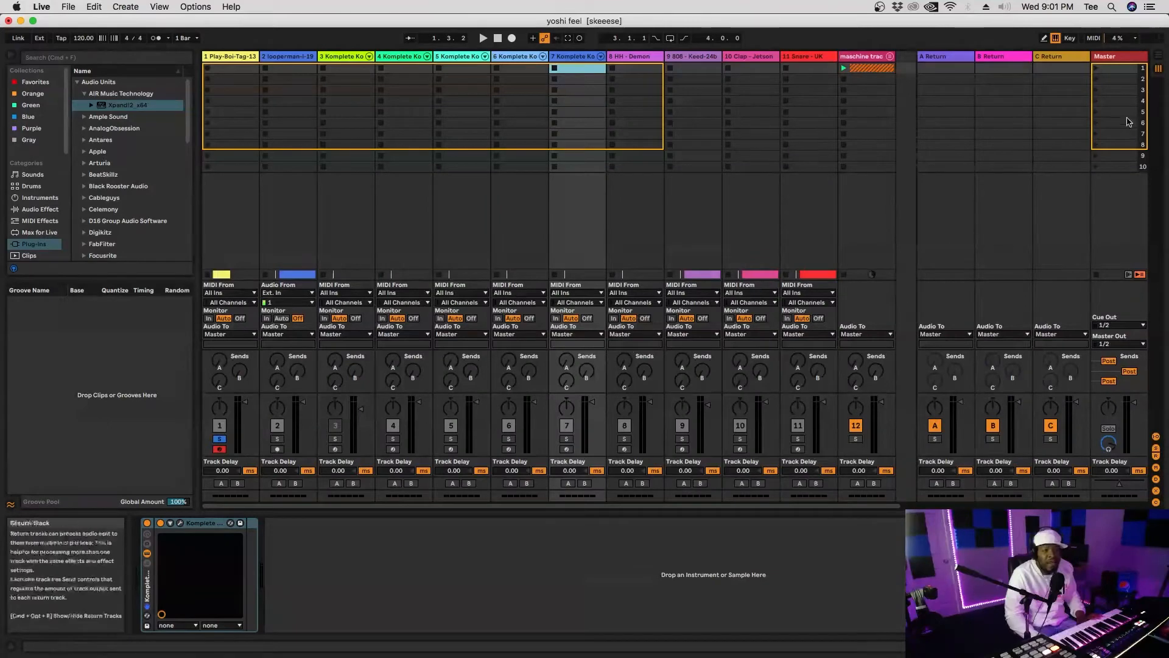
click(1159, 56)
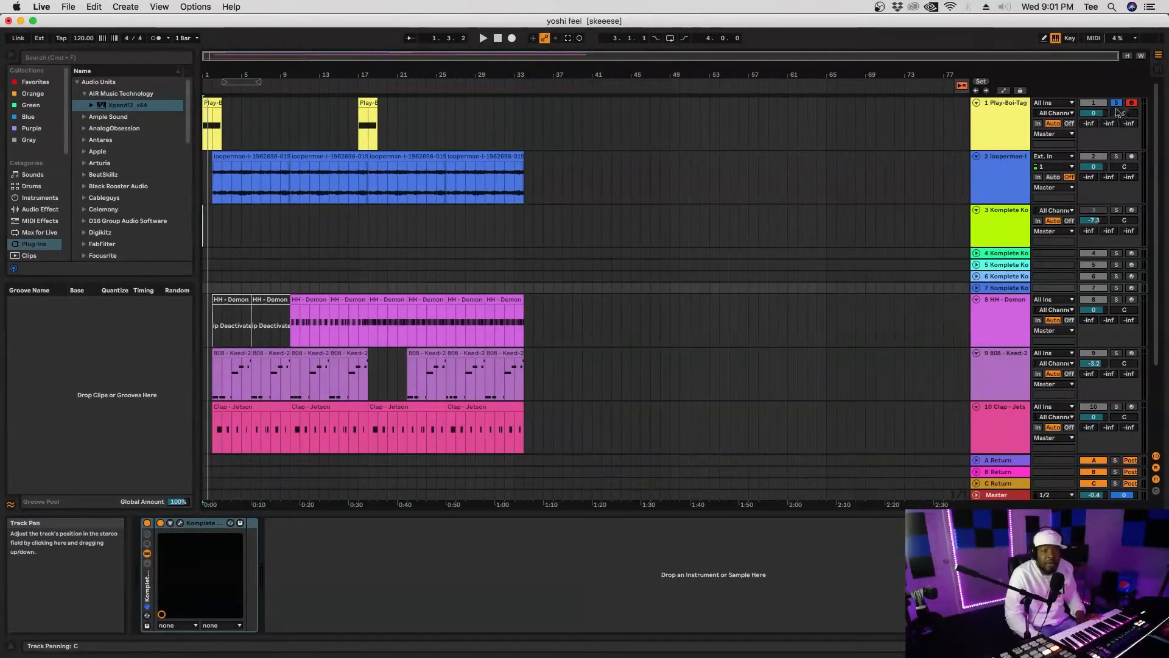
Step: Toggle the Play-Boi-Tag track's activator and restore it, and check its output routing and the looperman track's input routing
click(1099, 105)
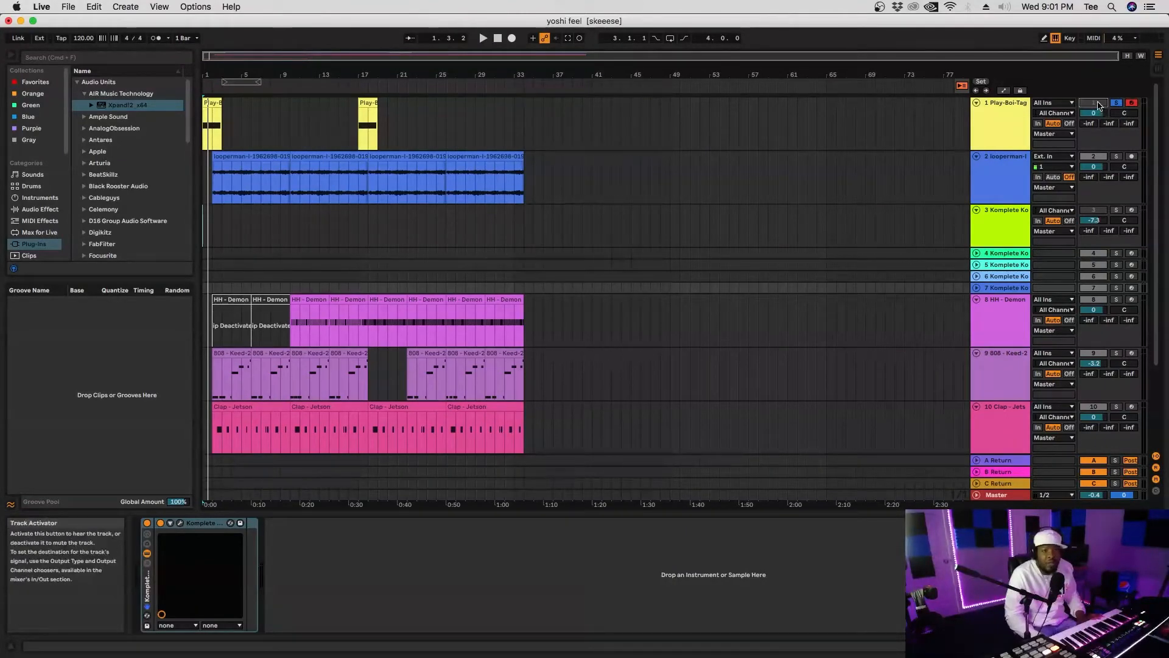
click(1099, 105)
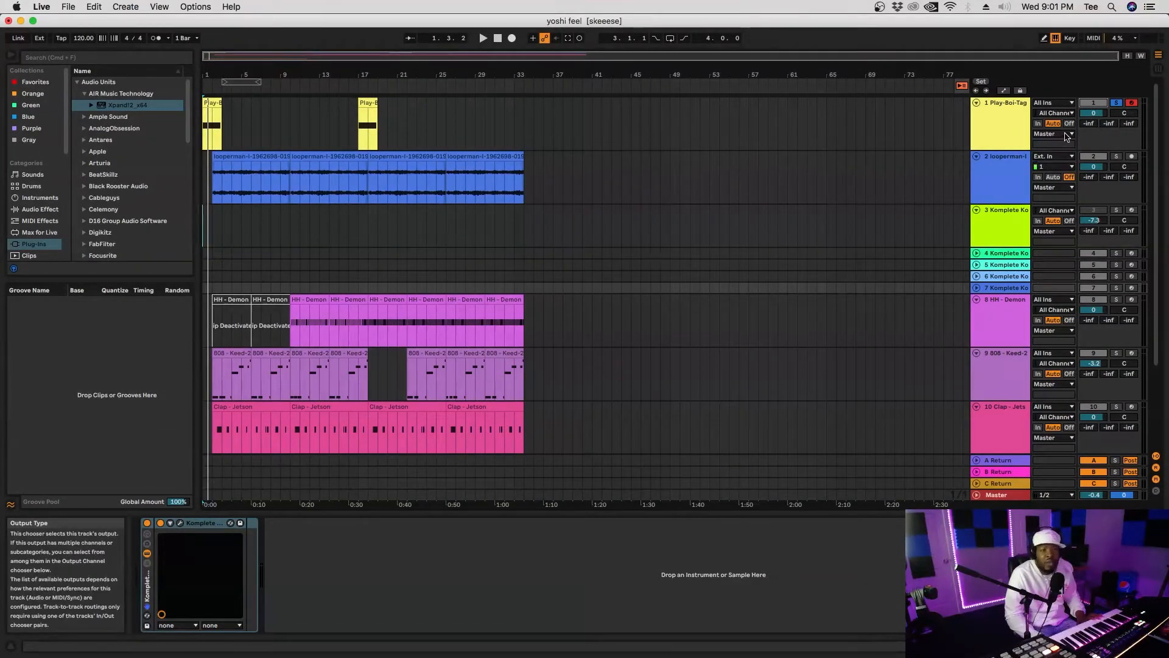
click(1067, 134)
click(1066, 134)
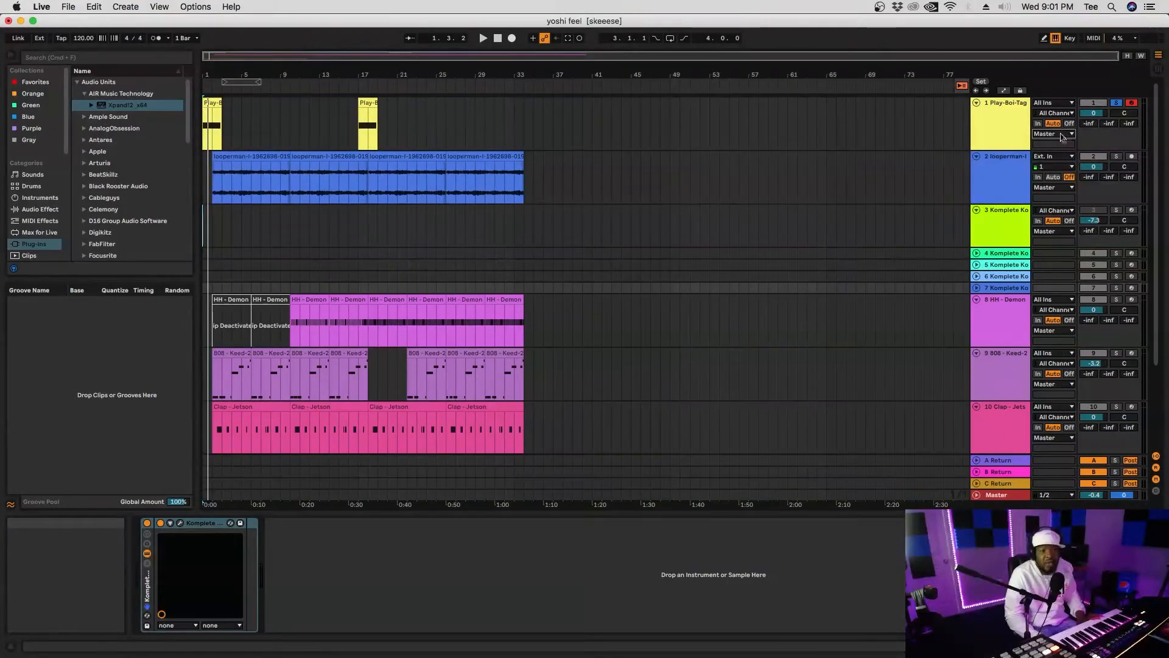
click(1072, 158)
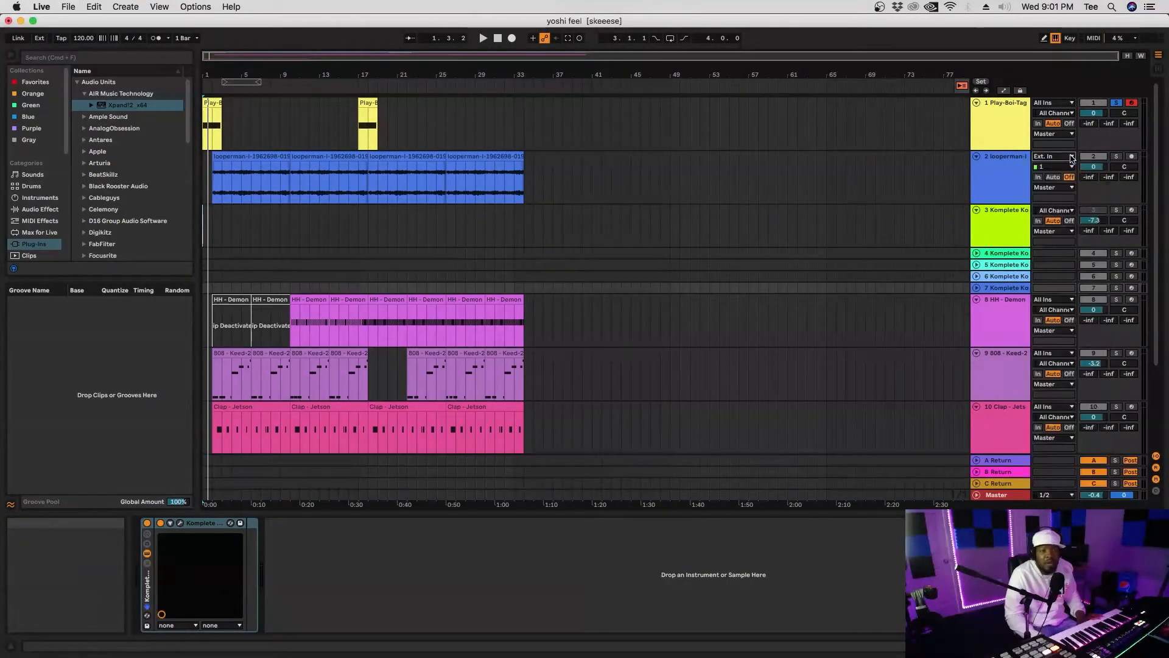
Step: Revisit the Session View, go back to the Arrangement View, and return the playhead to the start of the song
click(1158, 69)
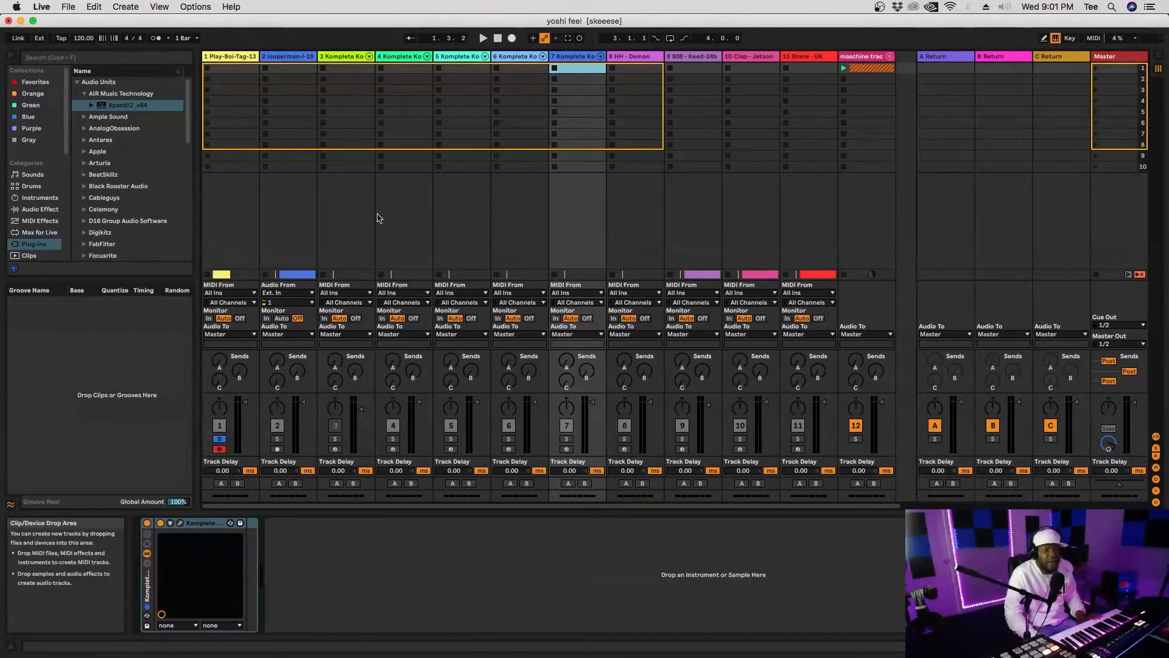
click(1160, 59)
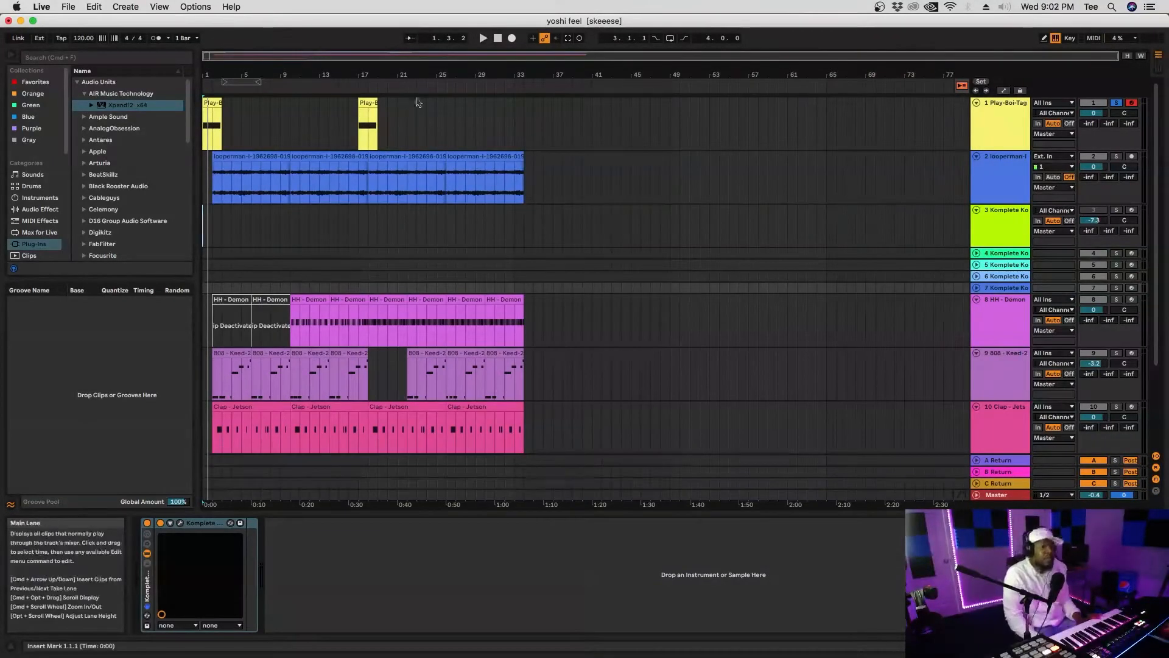
click(497, 40)
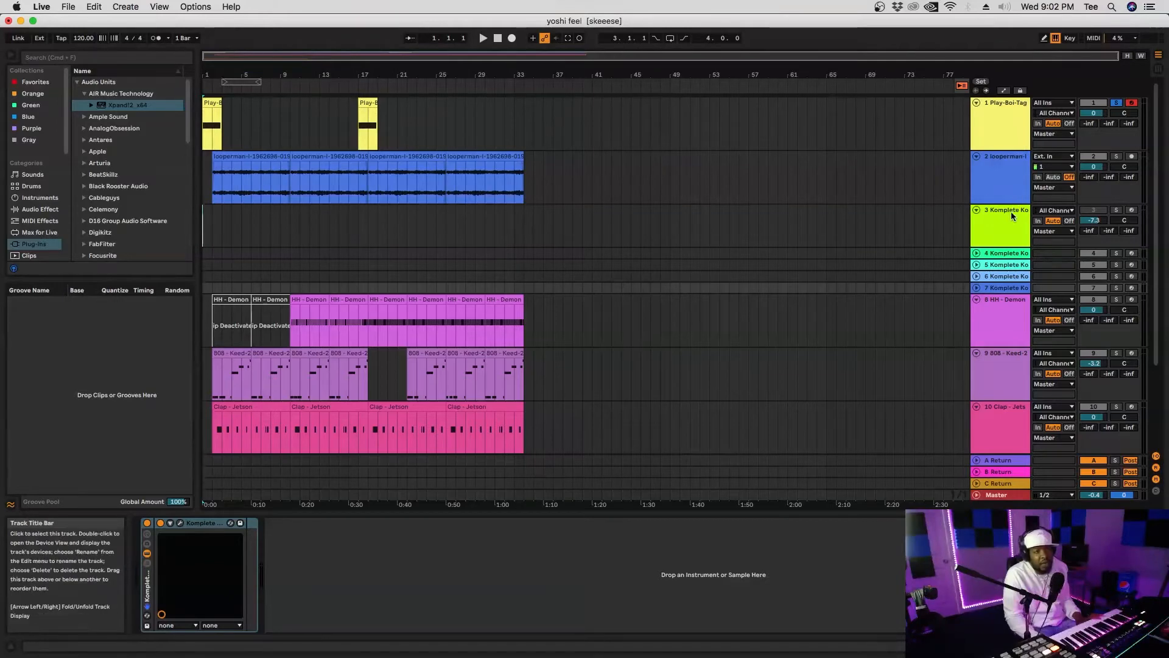
Step: Try record-arming Komplete Kontrol track 3, the looperman track and the Play-Boi-Tag track in turn
click(1009, 227)
click(1130, 210)
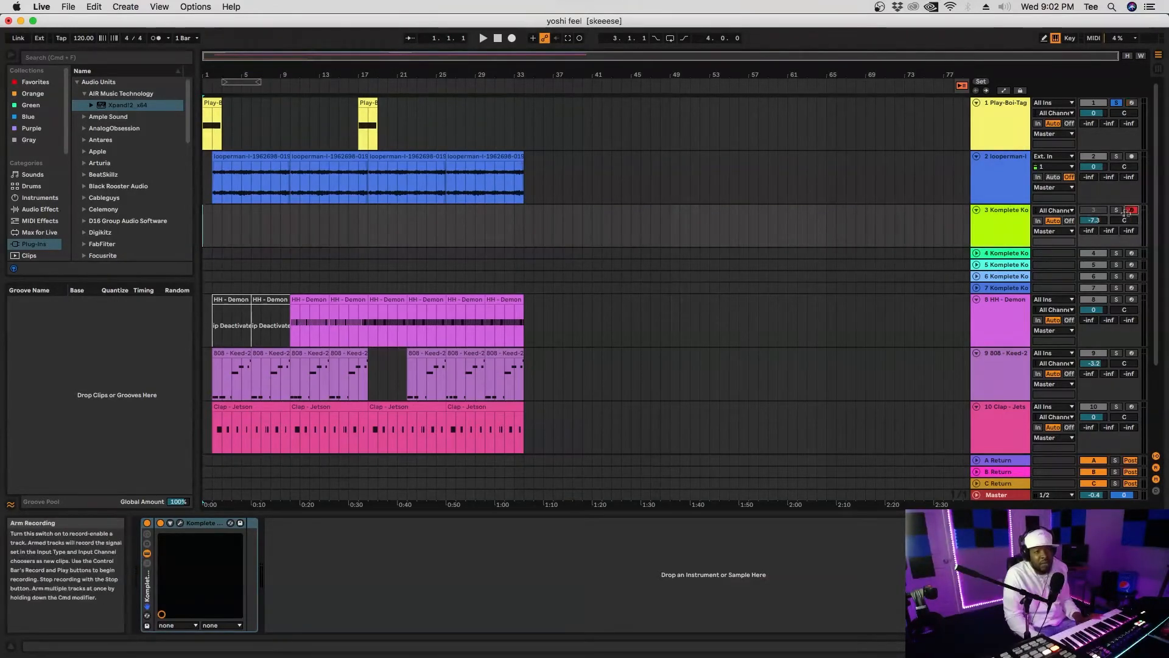
click(1133, 212)
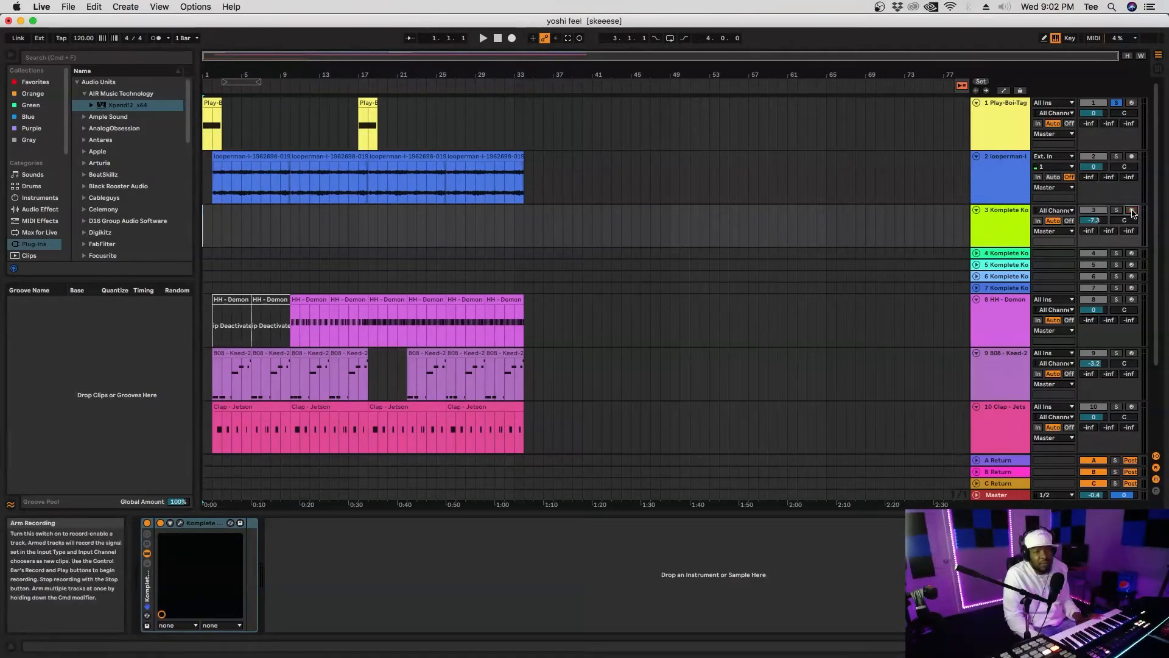
click(1132, 212)
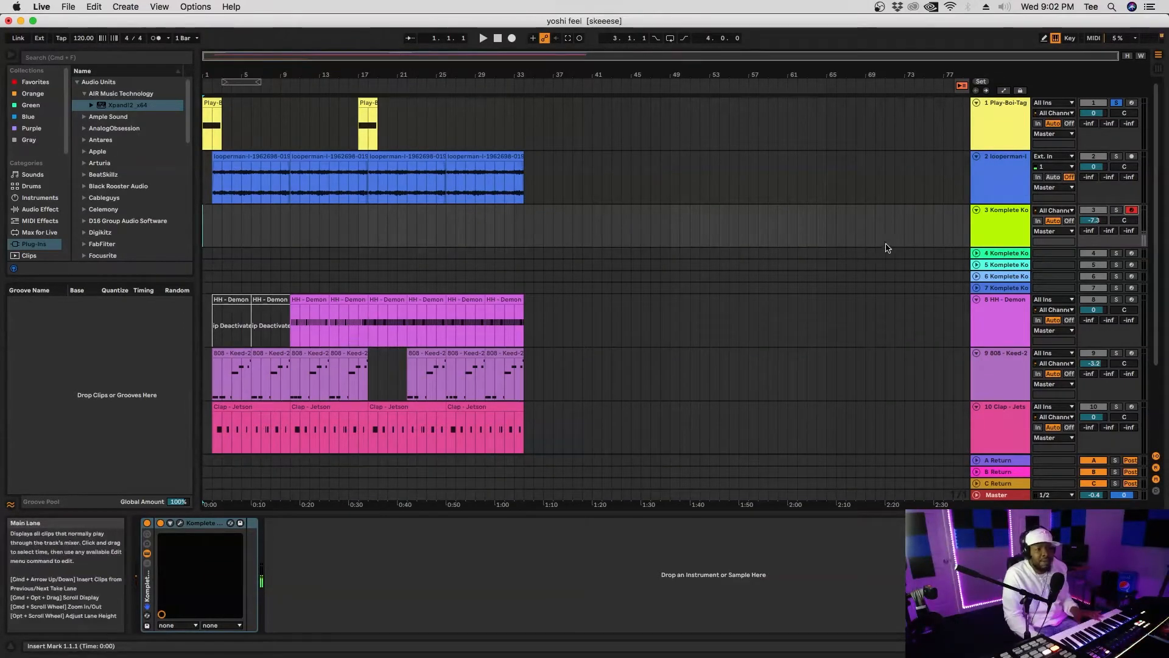
click(1131, 157)
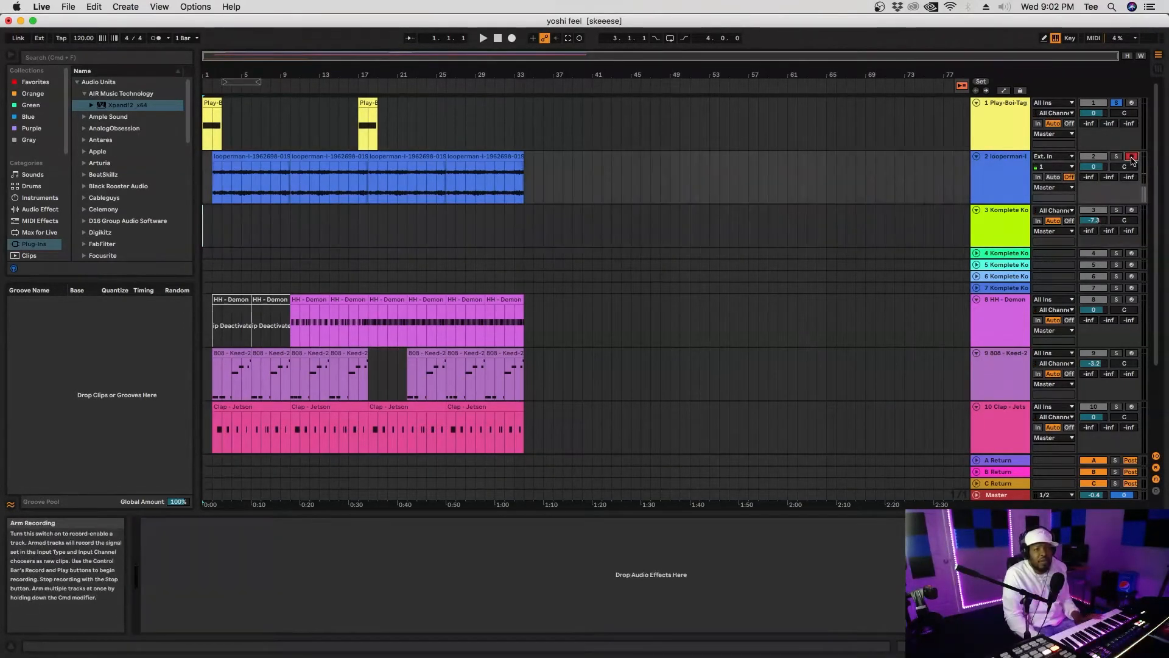
click(1132, 103)
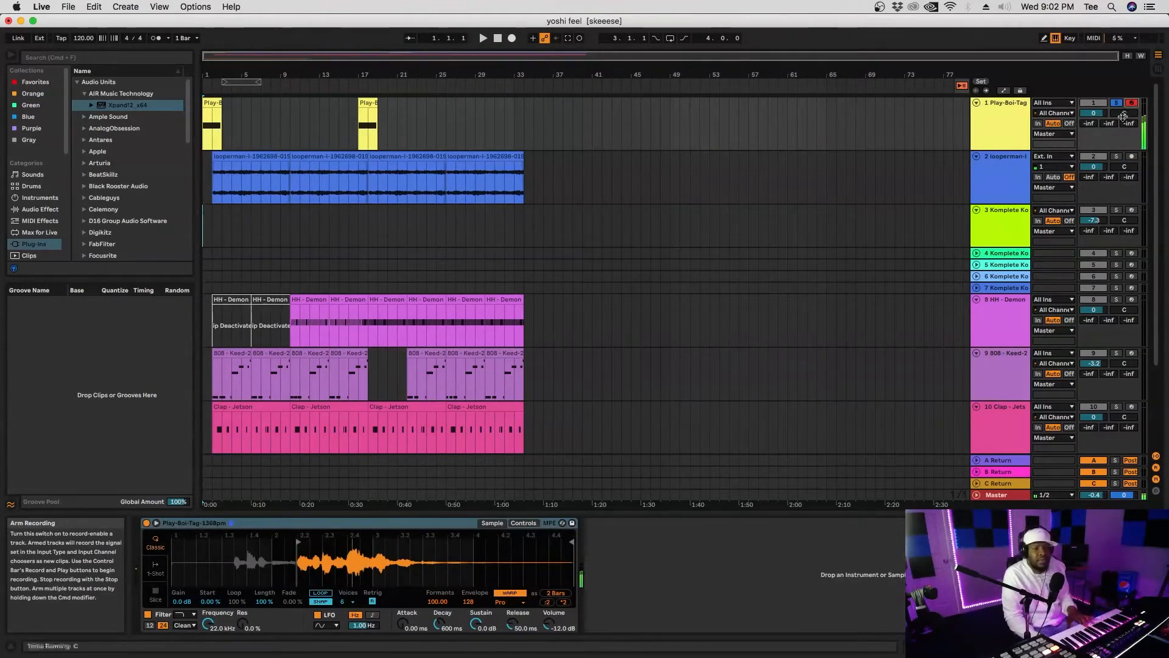
Step: Arm the Clap - Jetson track for recording and turn on the metronome
click(1133, 408)
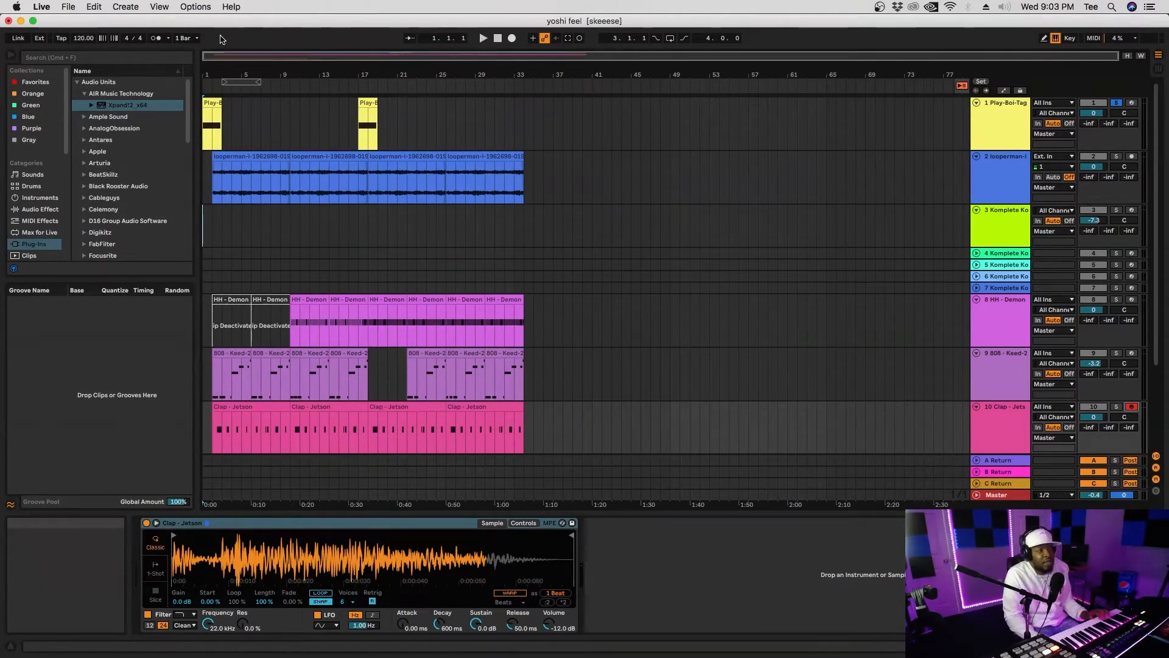
click(157, 38)
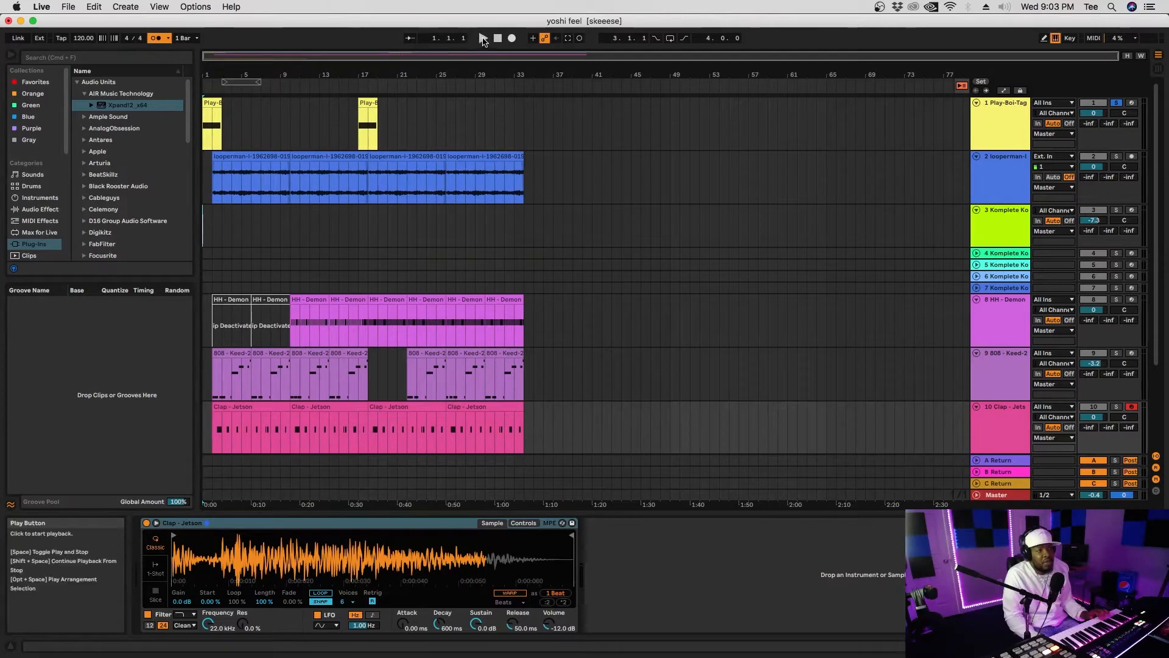
Step: Play the arrangement with the Play-Boi-Tag track soloed, turn its solo off, play all tracks together, and stop playback
click(483, 38)
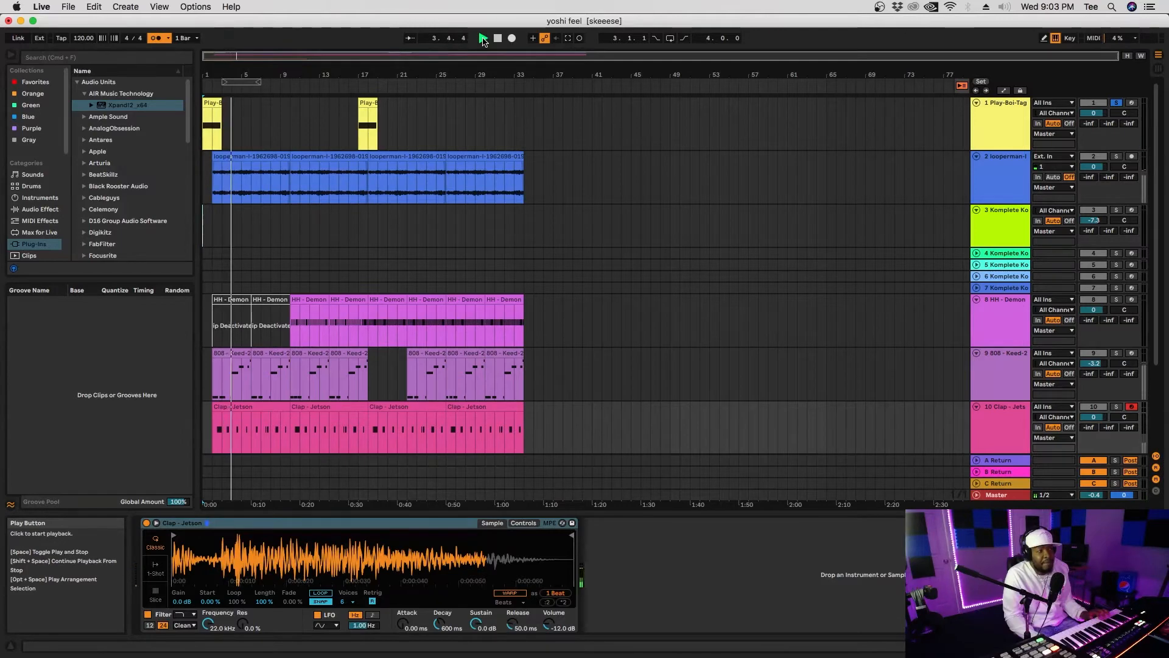
click(499, 40)
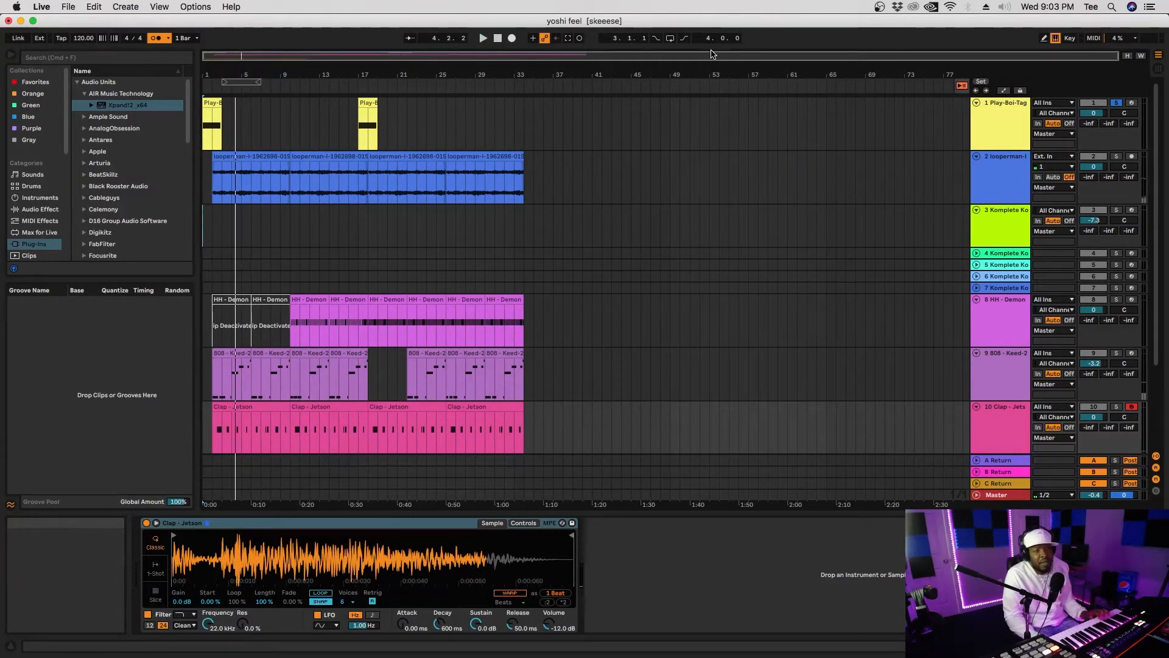
click(1116, 102)
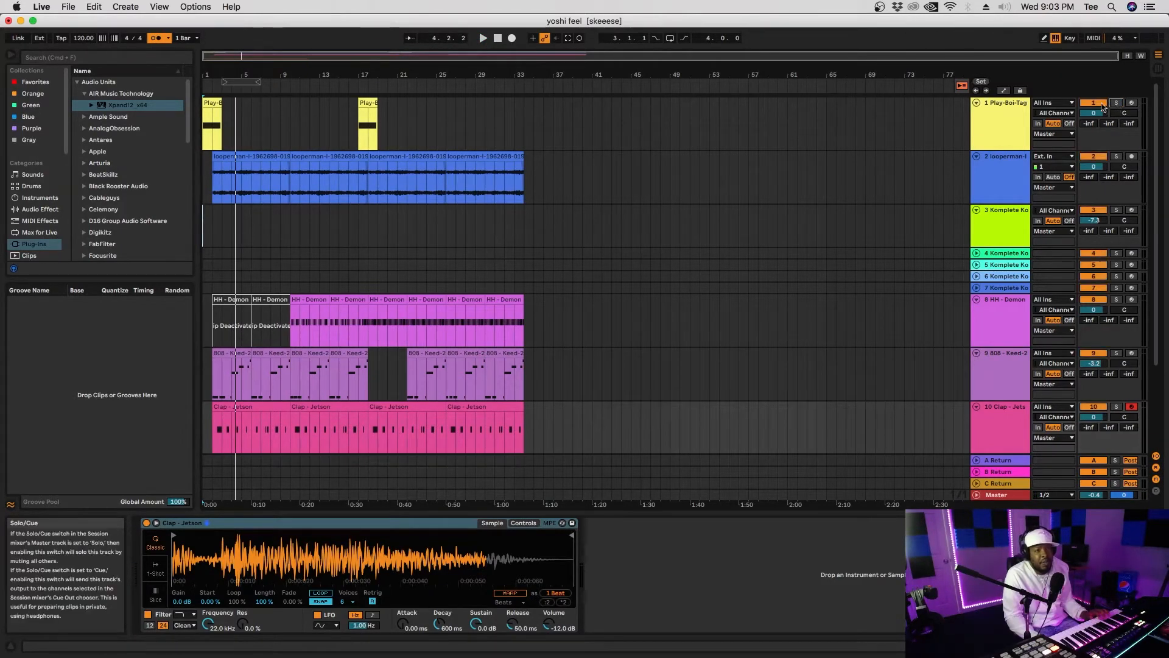
click(484, 40)
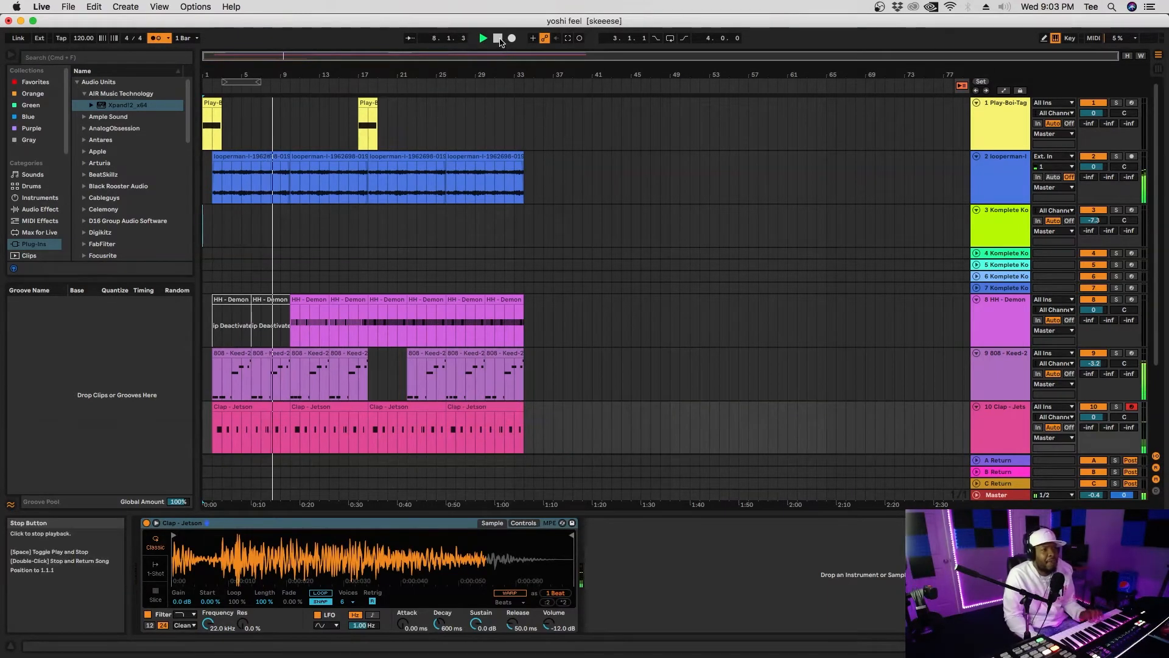
click(500, 40)
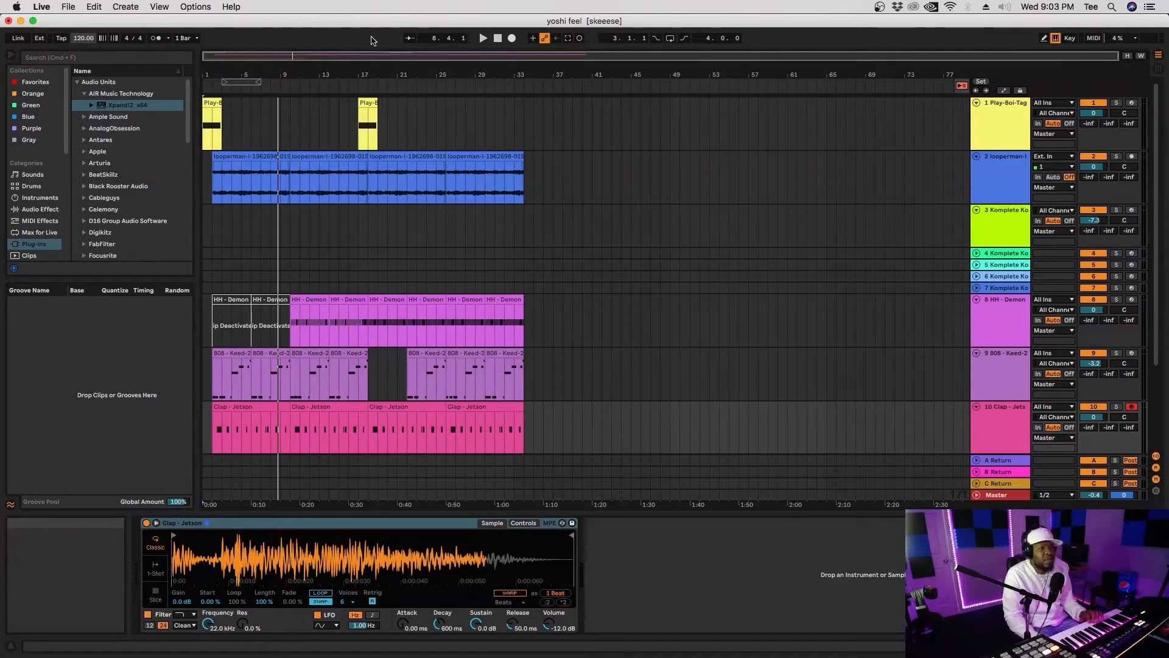
Step: Try slowing the song's tempo to about 78 BPM while it plays, and return it to 120 BPM
click(484, 39)
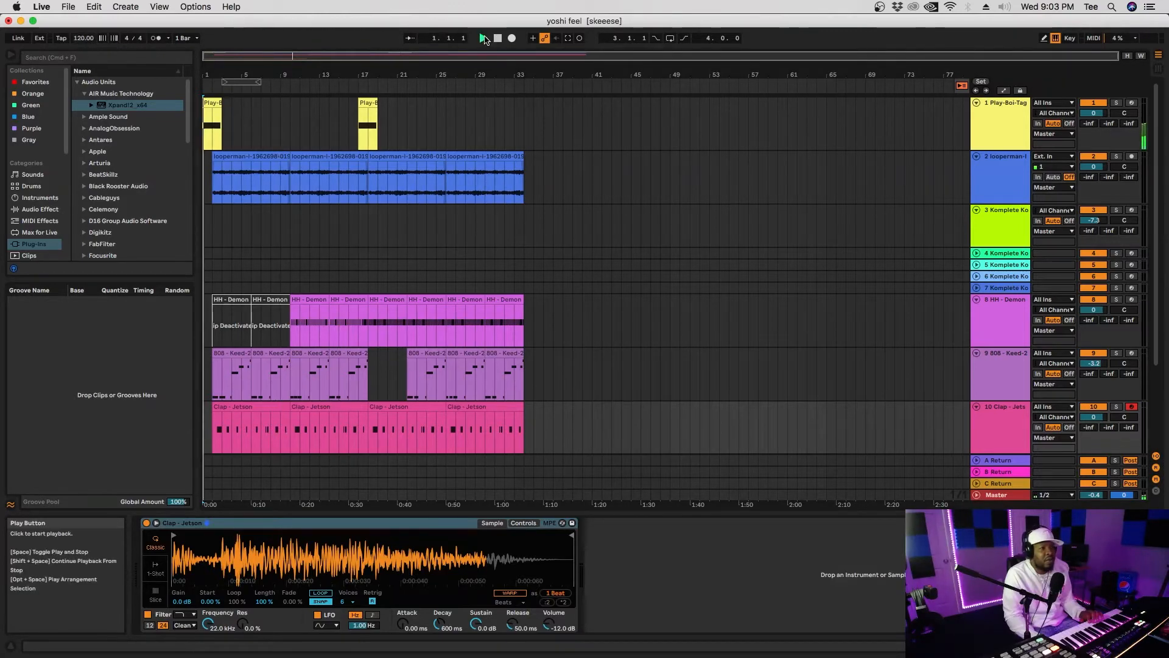
mouse_move(81, 39)
mouse_down()
mouse_move(81, 63)
mouse_move(79, 46)
mouse_up()
click(81, 41)
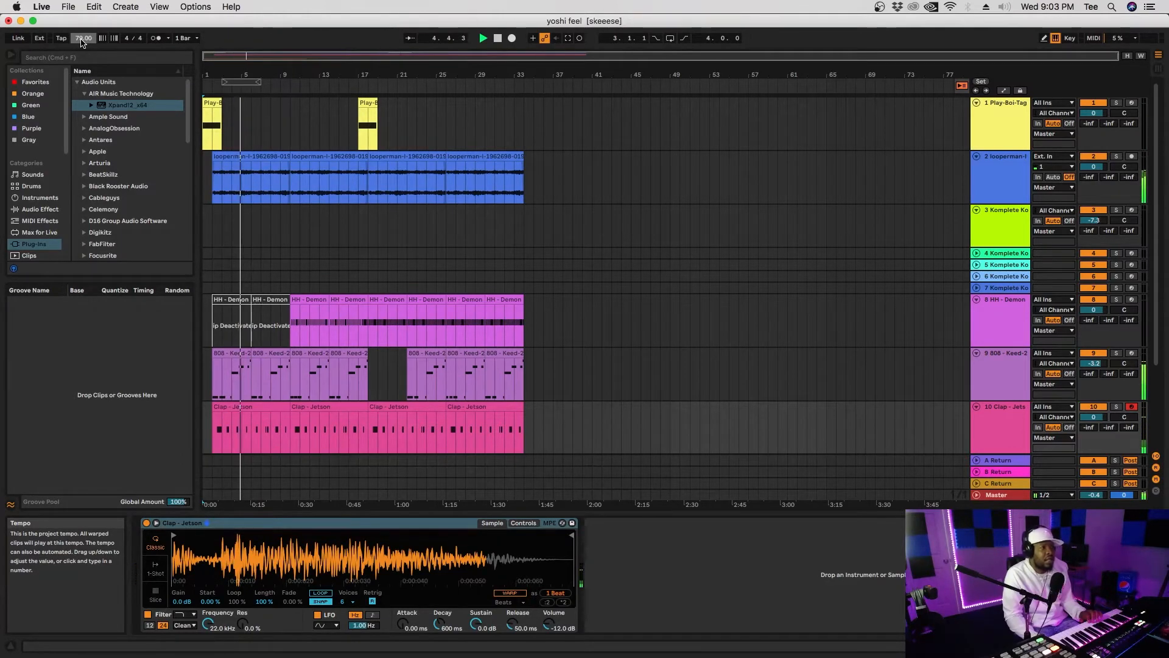
right_click(81, 41)
click(81, 41)
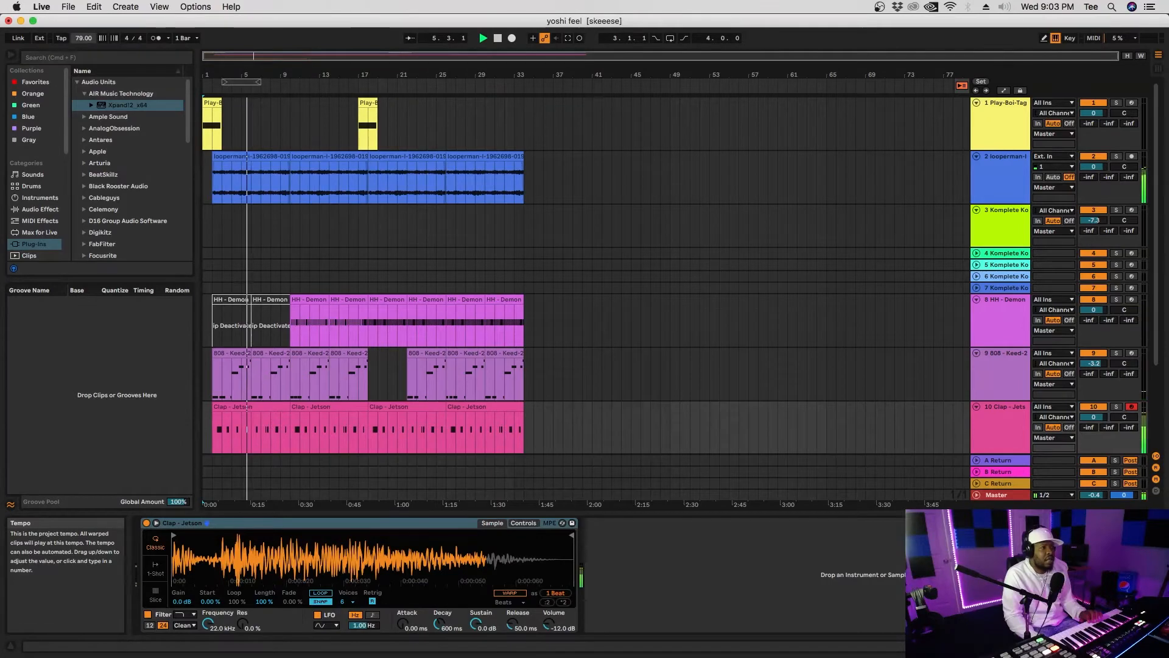
drag(81, 41, 81, 14)
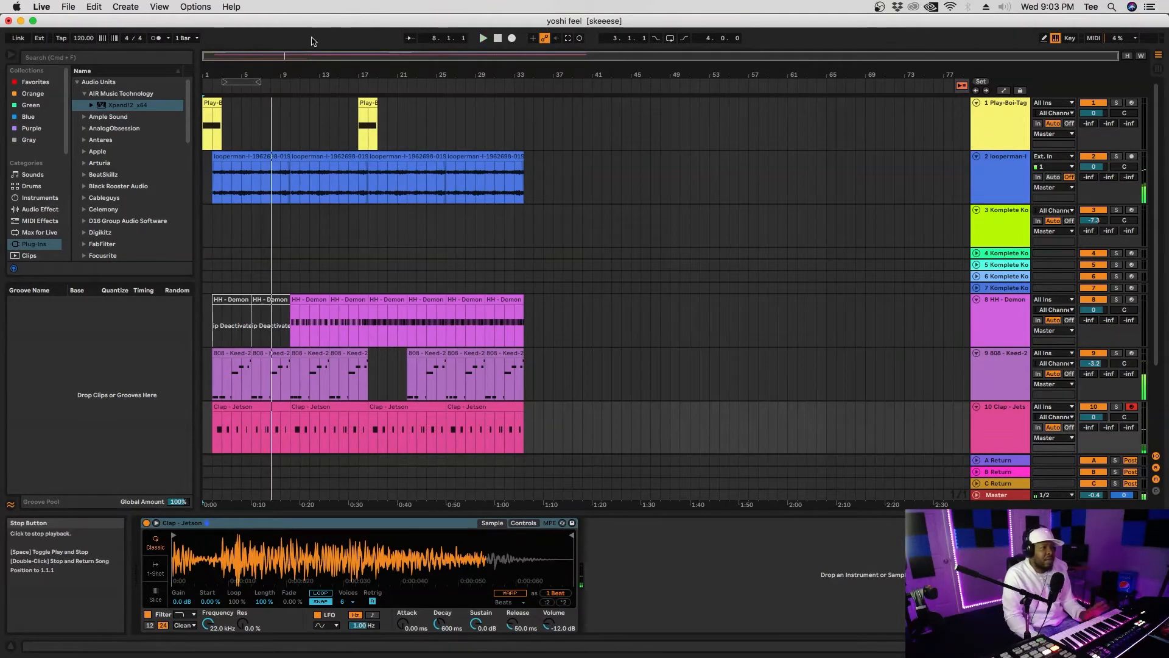
Step: Play the song from the start and tap in a tempo by hand, first at a slow beat and again faster
click(483, 39)
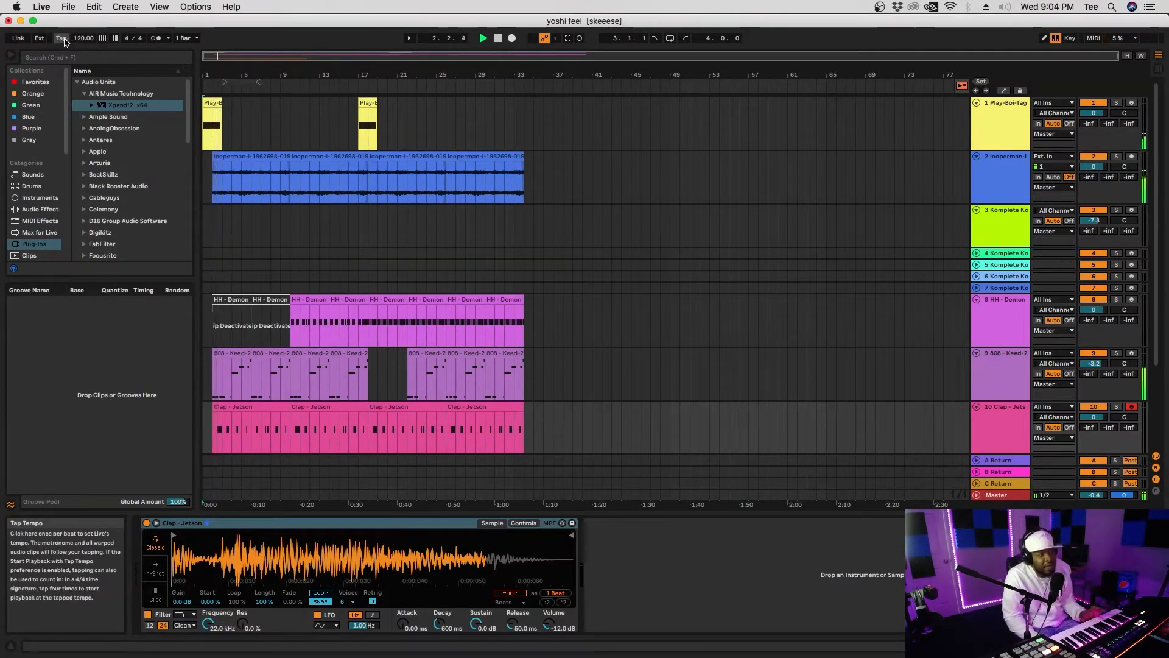
click(62, 37)
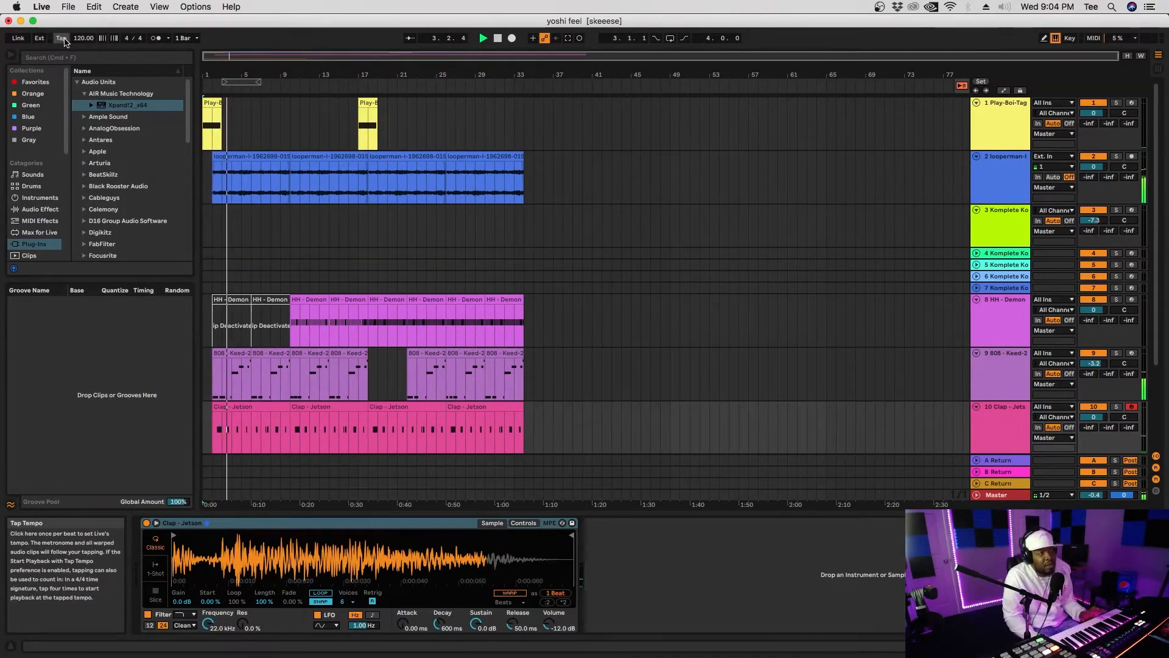
click(62, 37)
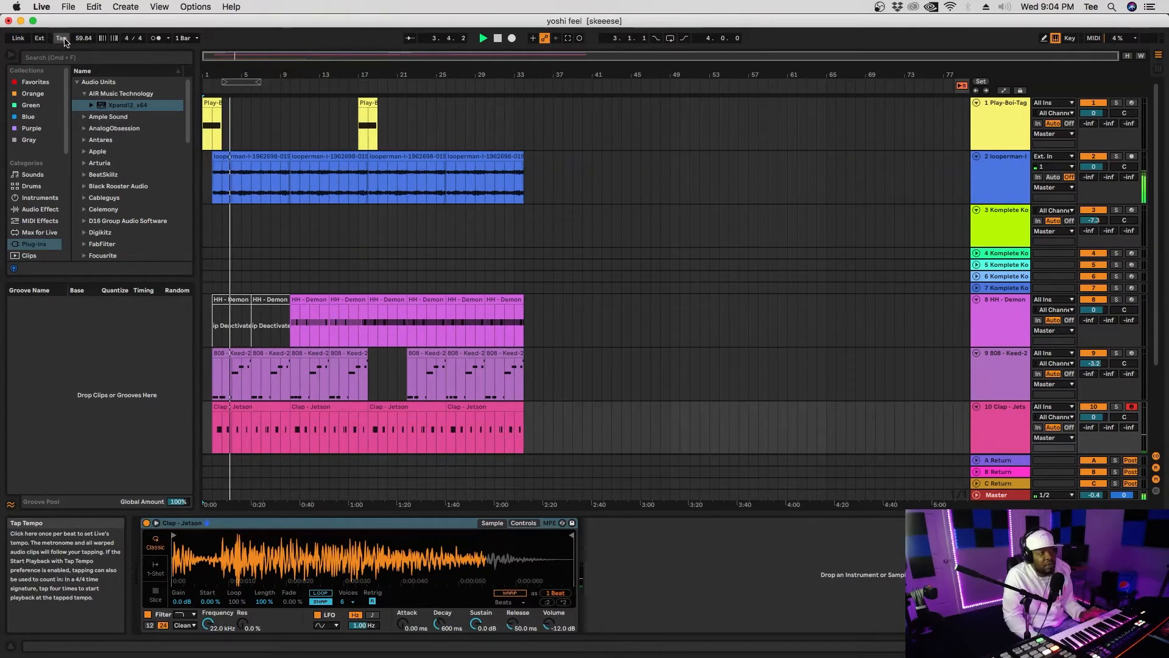
click(62, 37)
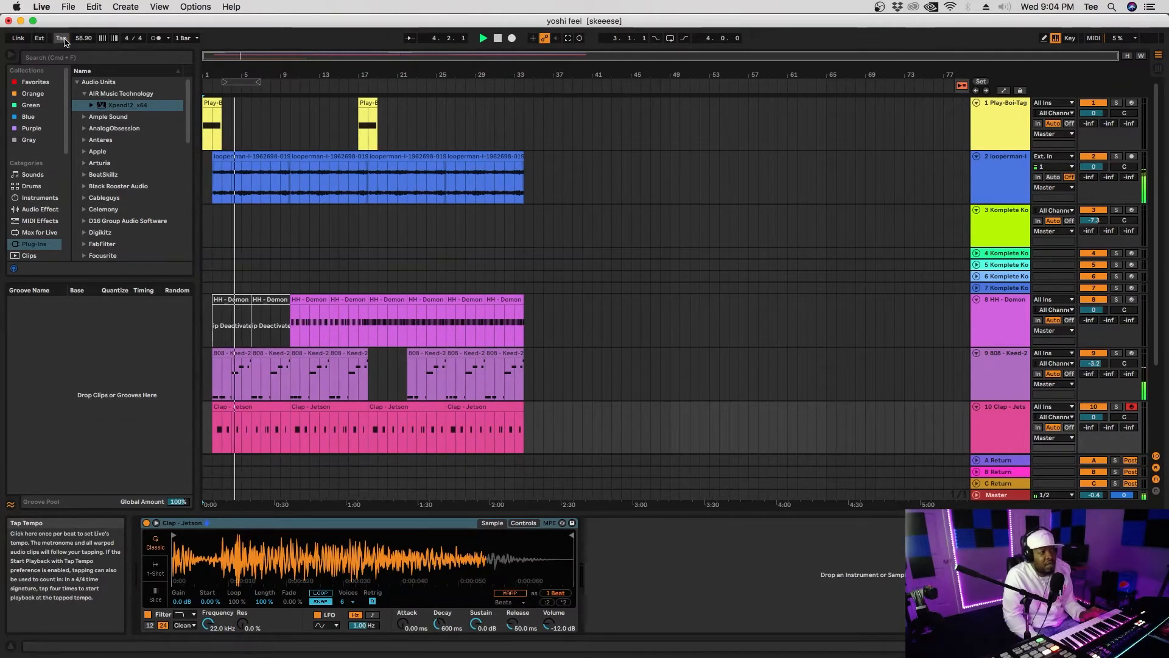
click(62, 38)
click(62, 39)
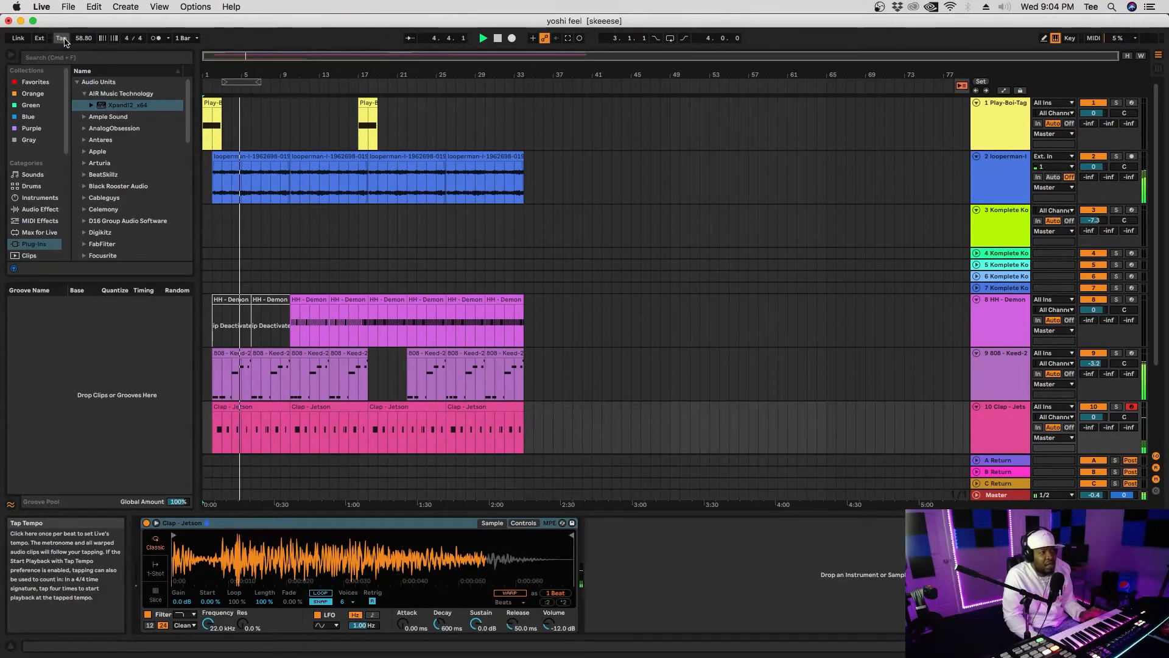
click(62, 38)
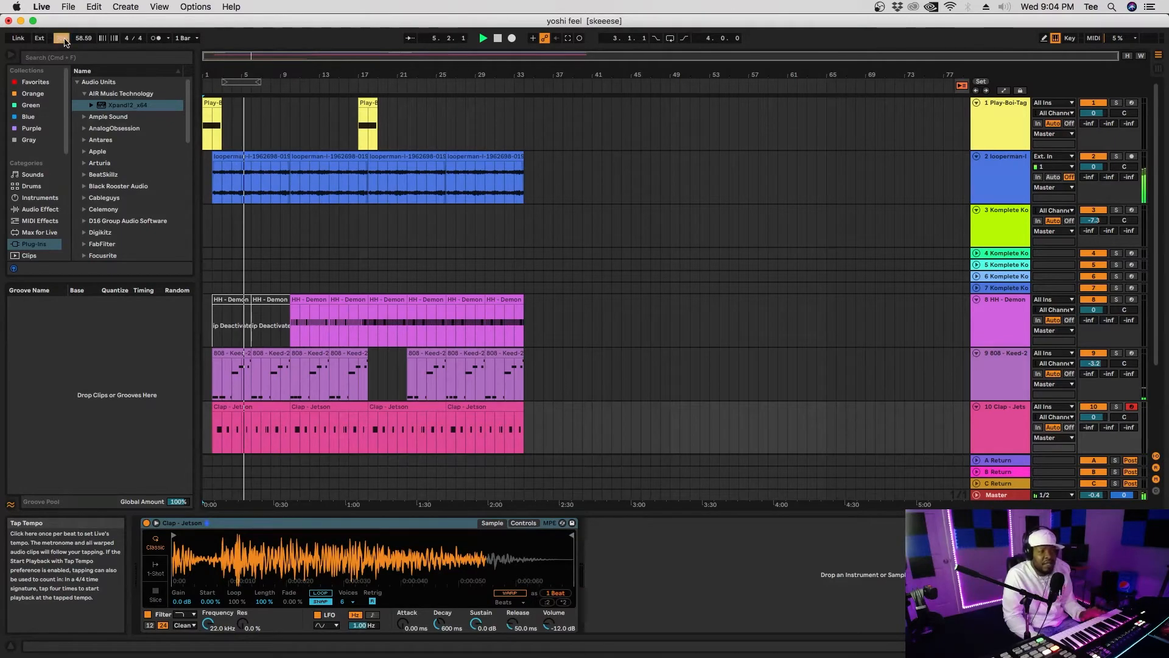
click(61, 38)
click(61, 37)
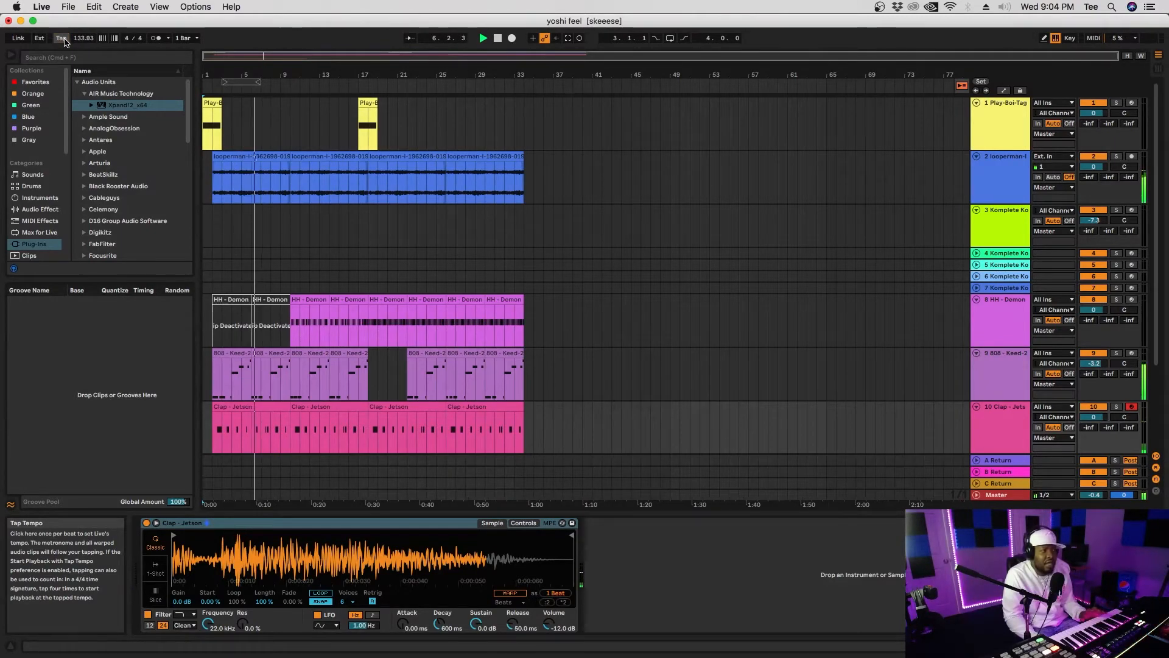
click(61, 38)
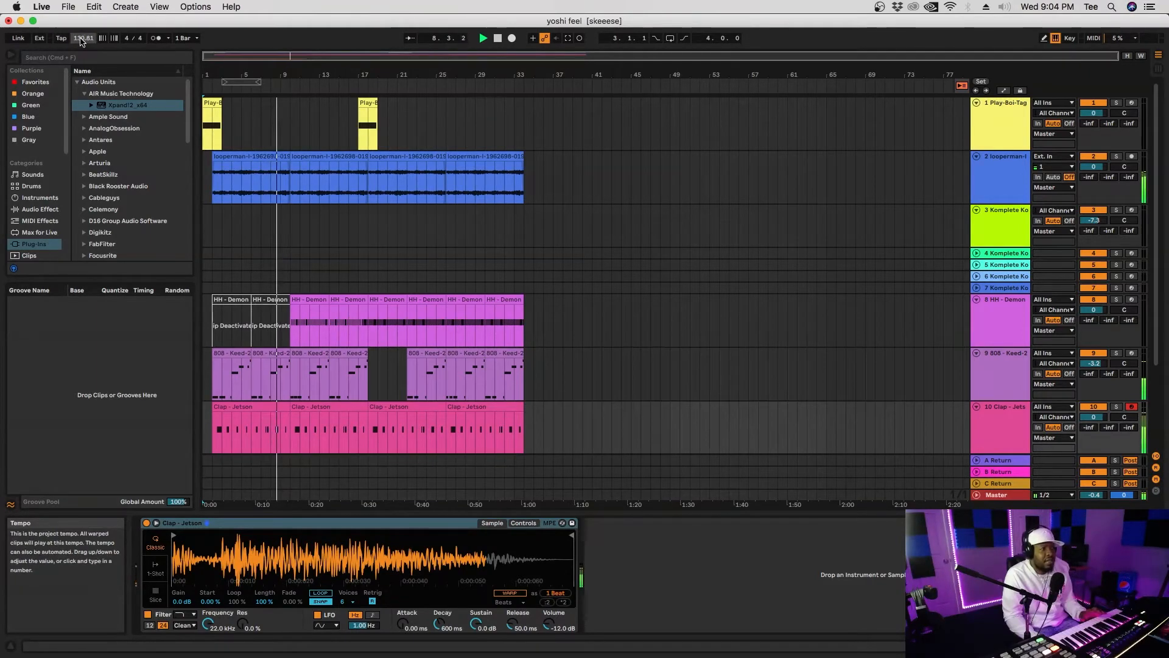
Step: Set the song's tempo to 120 BPM and stop playback
click(88, 38)
text(124)
key(Return)
text(120)
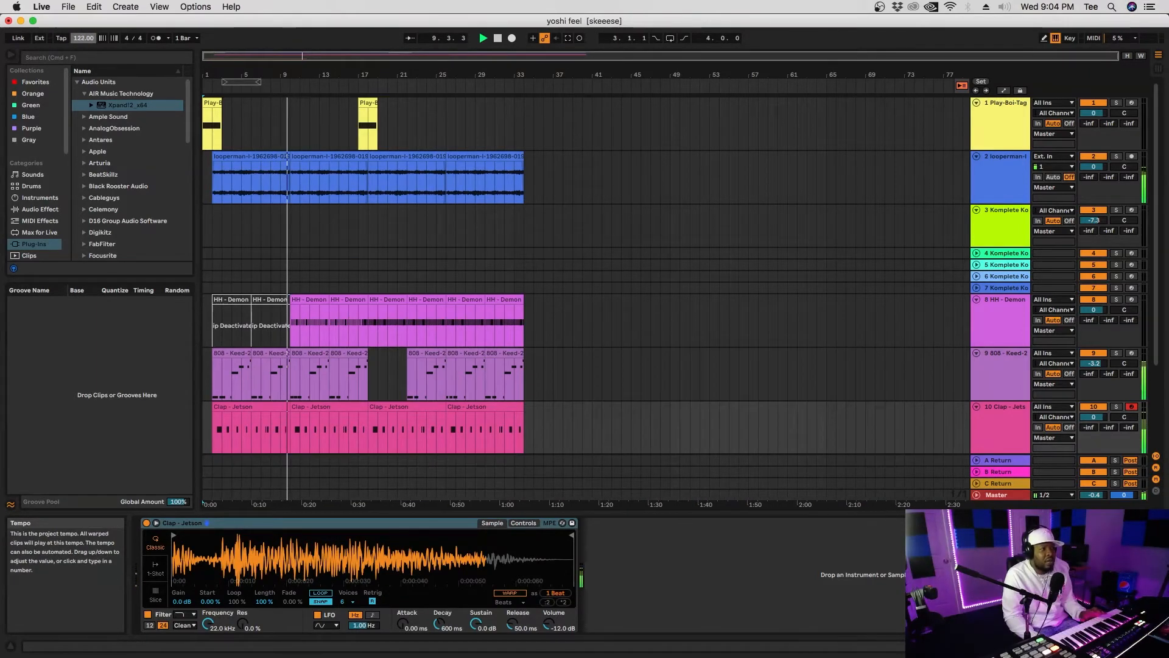
key(Return)
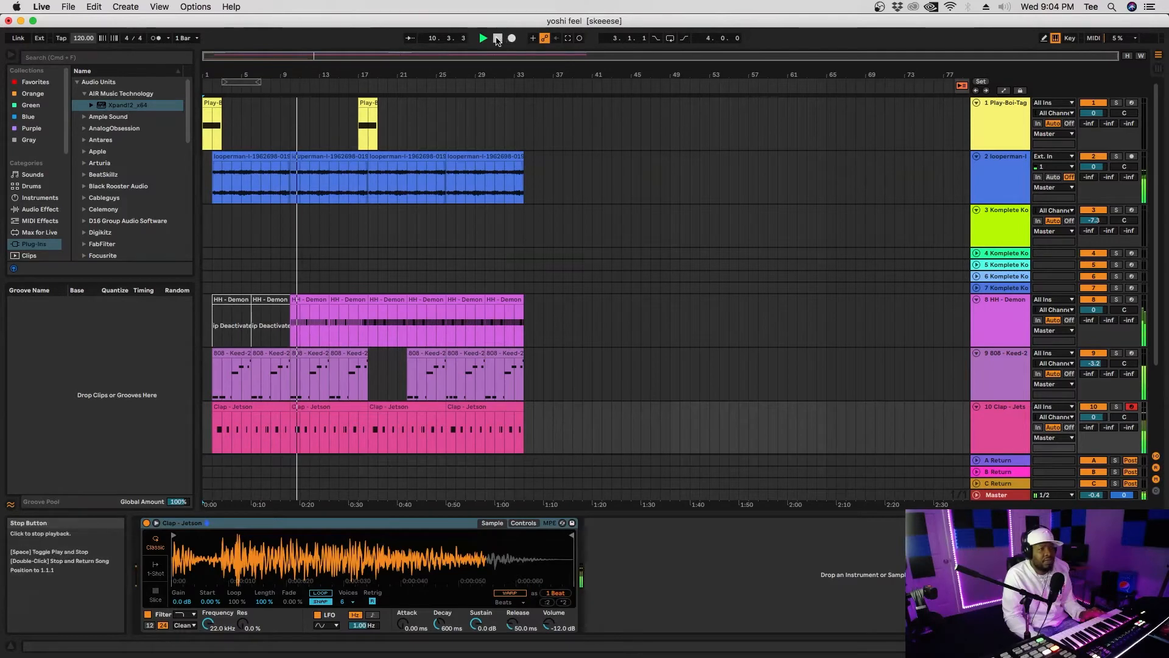
click(498, 39)
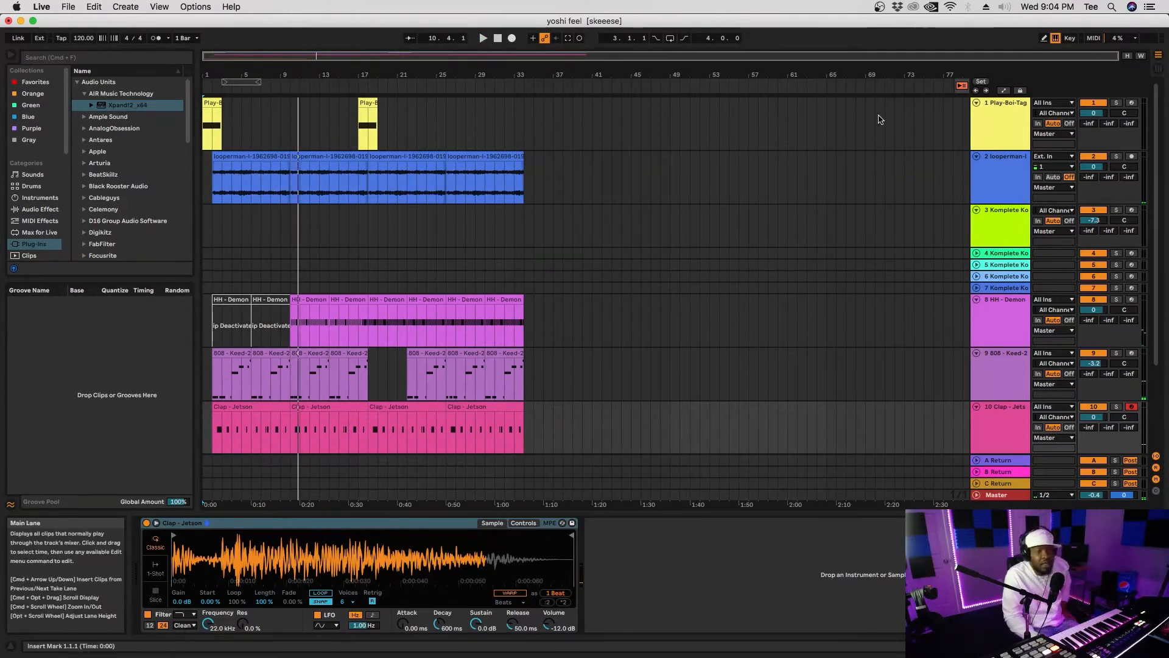
Step: Look through the devices of the looperman, Komplete Kontrol 7, HH - Demon, 808 and Play-Boi-Tag tracks, ending on the 808 track
click(1007, 174)
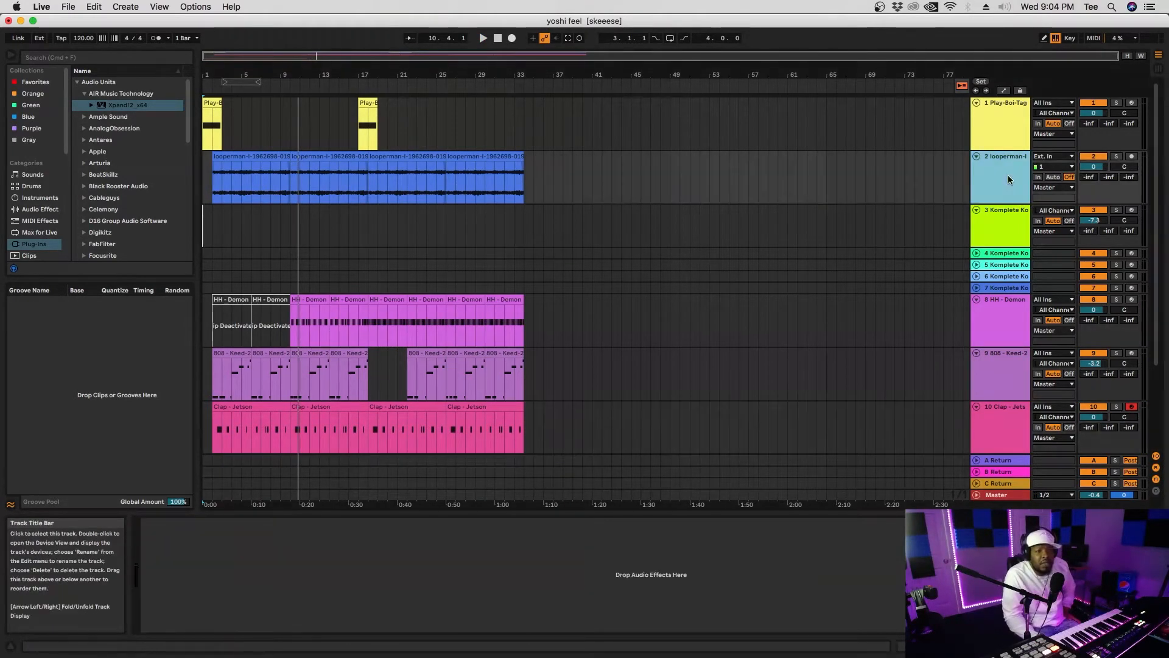
click(1005, 290)
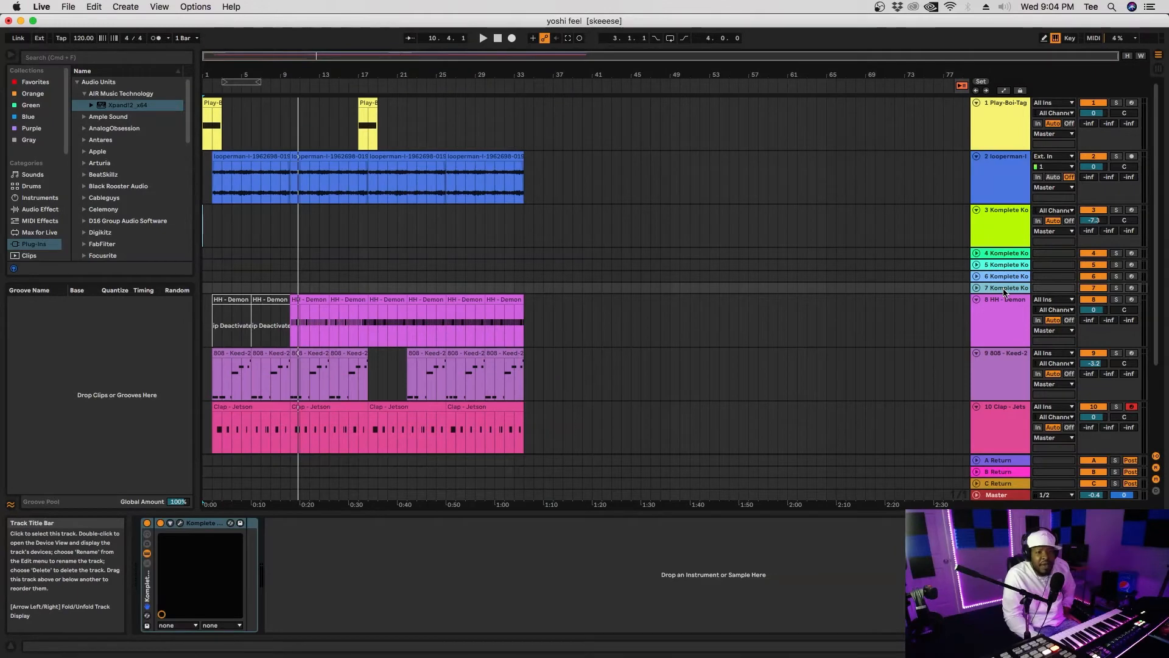
click(1000, 335)
click(986, 374)
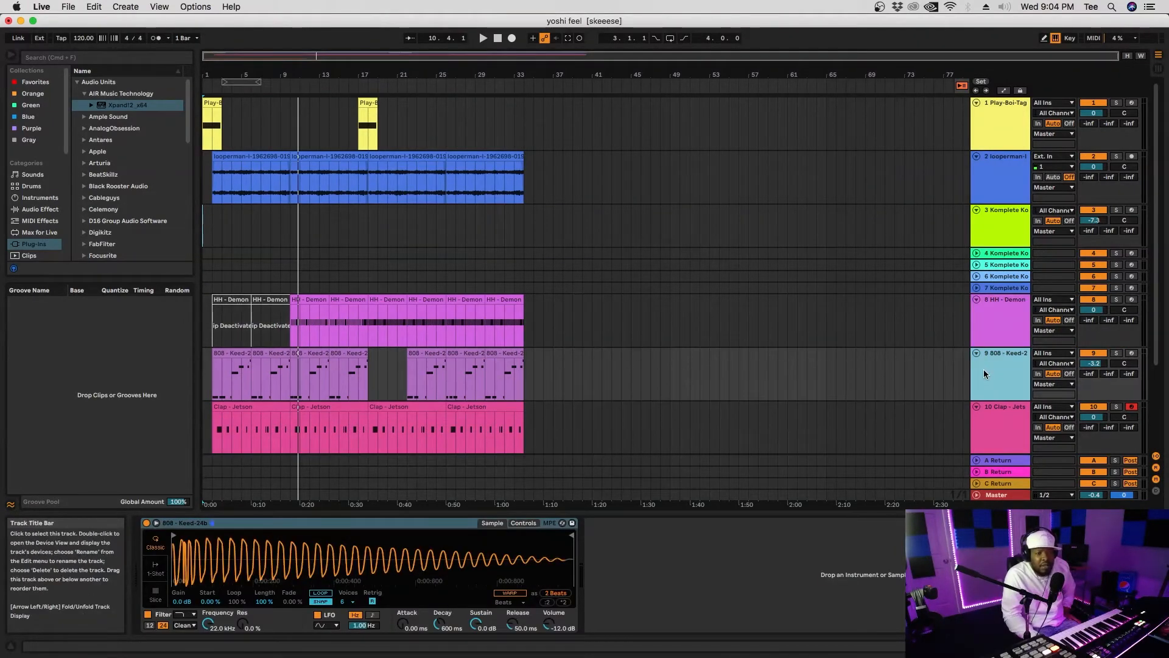
click(996, 320)
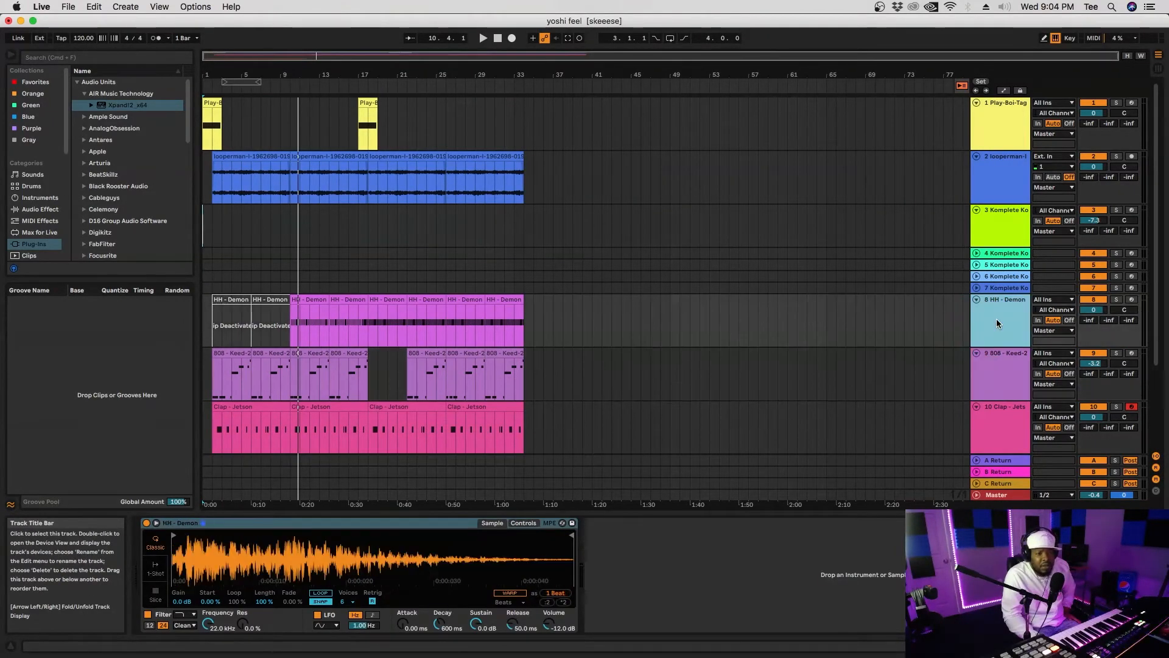
click(1020, 136)
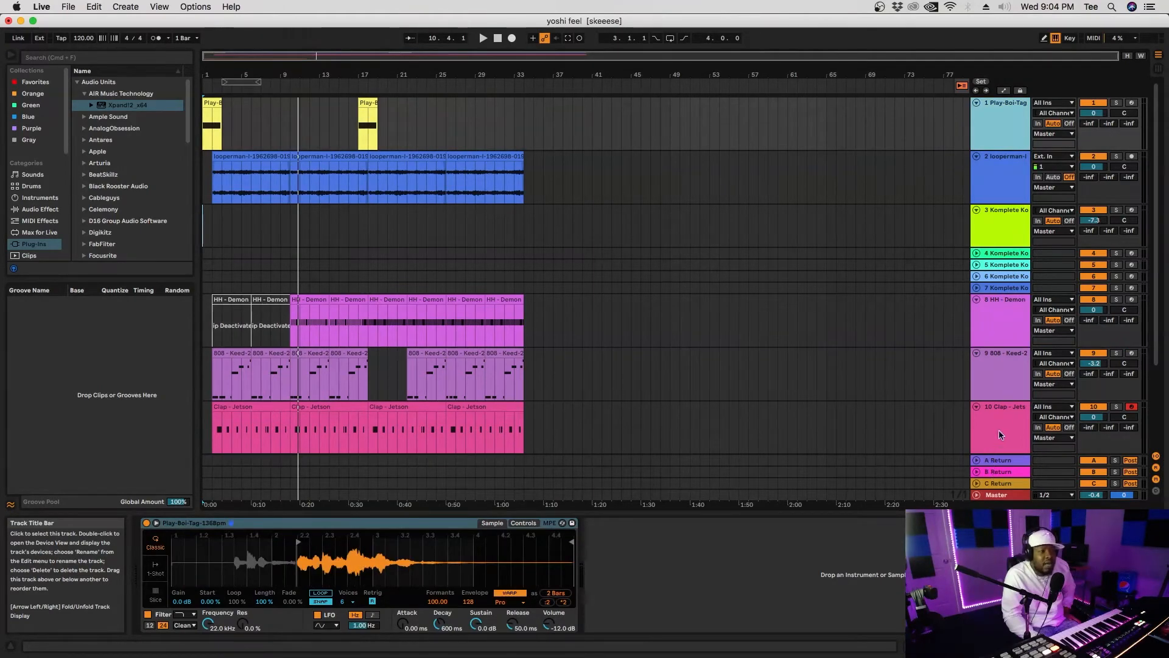
click(989, 382)
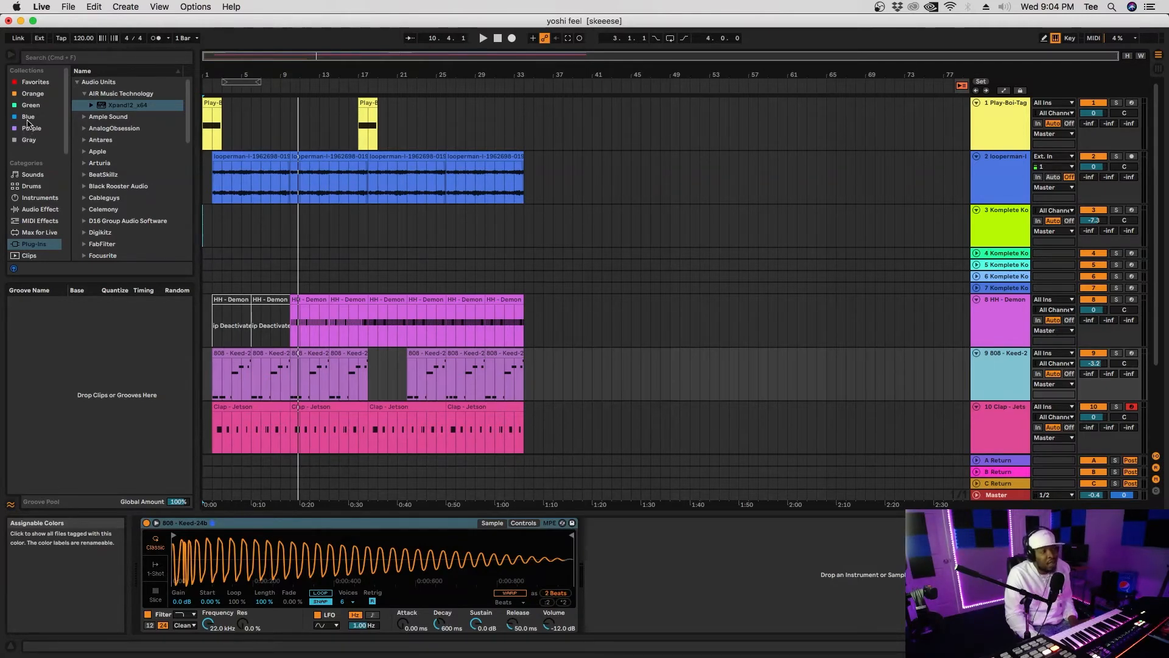
Step: Browse the Electric instrument's Piano & Keys presets, preview E-Piano Basic.adg, and check its color collection options
click(77, 83)
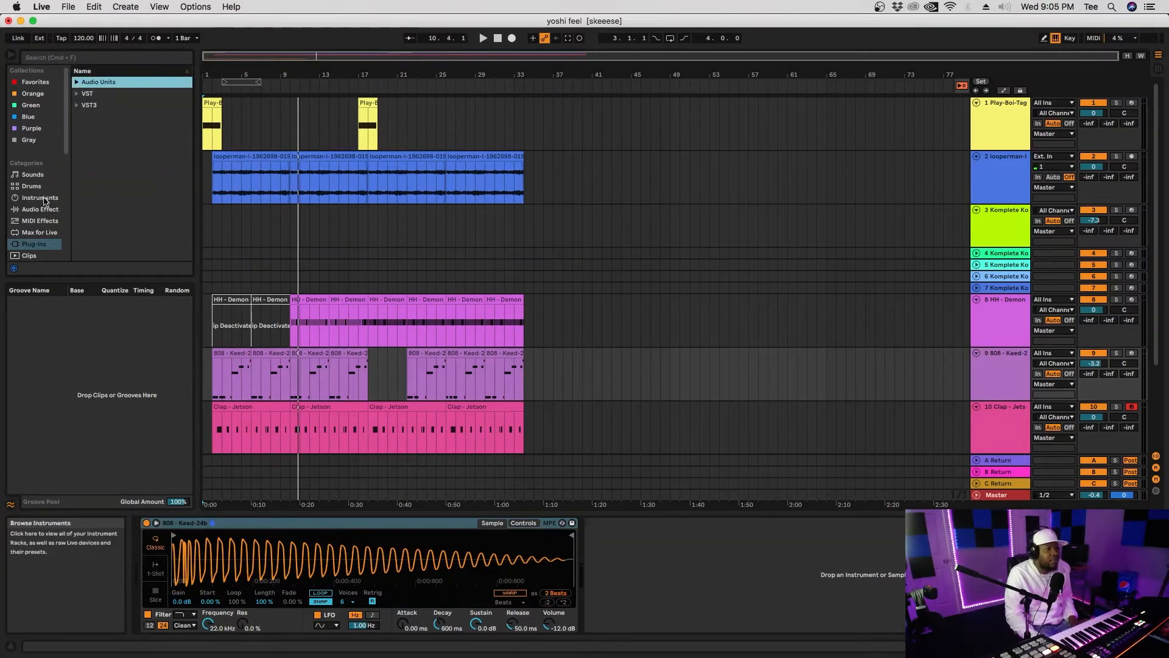
click(44, 197)
click(77, 129)
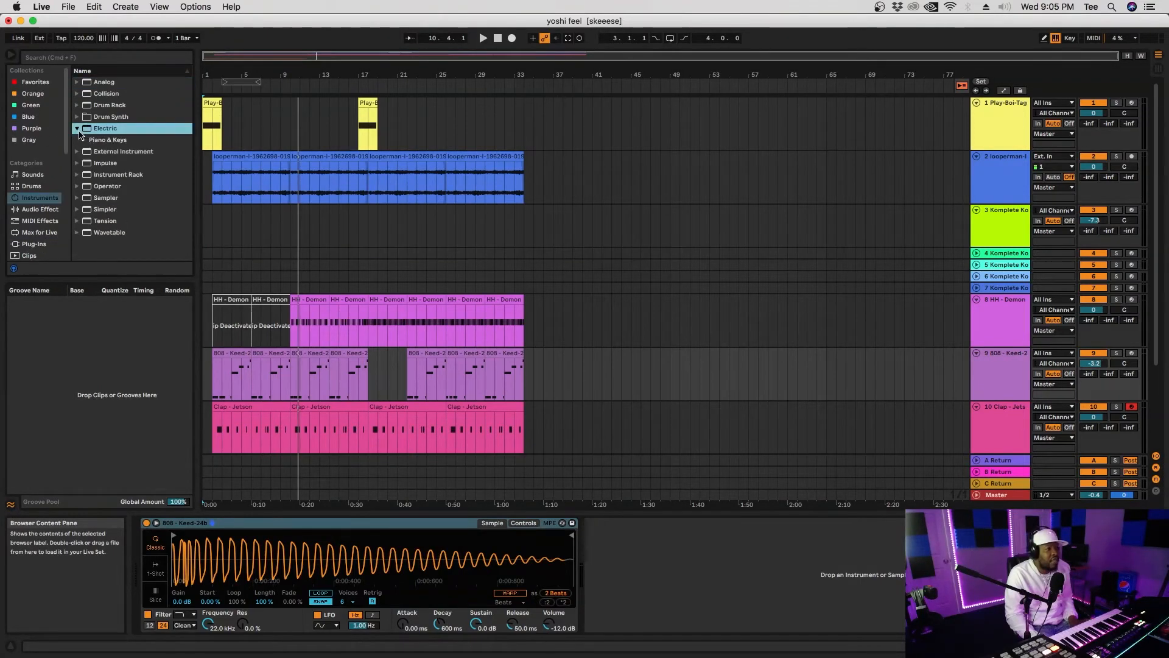
click(85, 140)
click(122, 153)
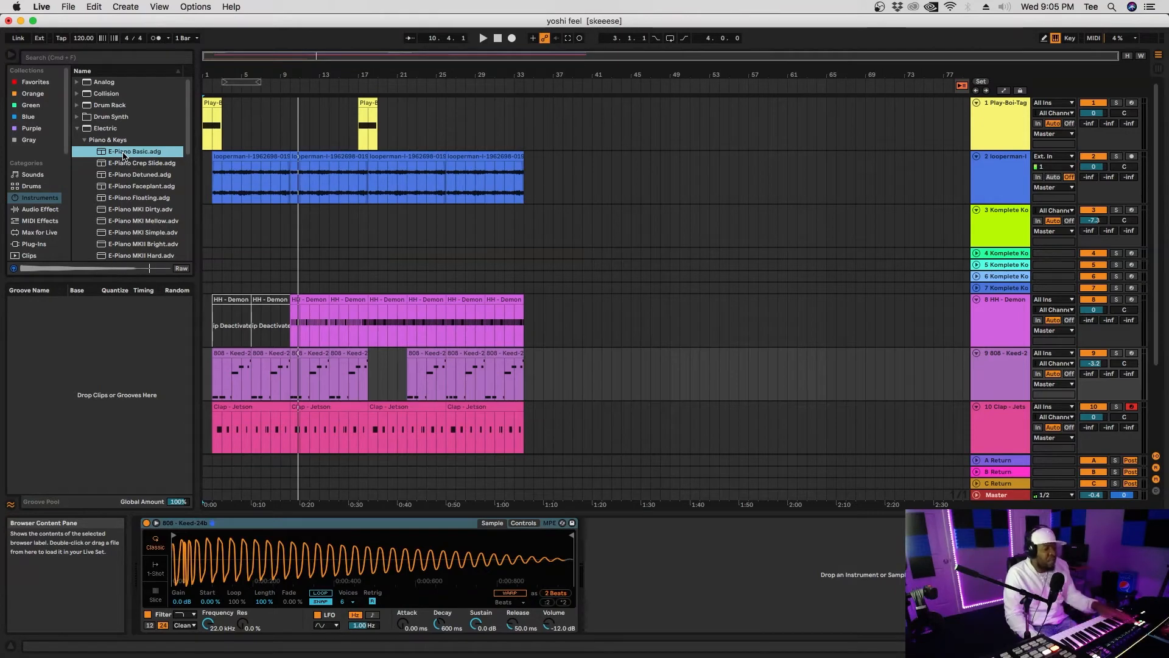
right_click(124, 156)
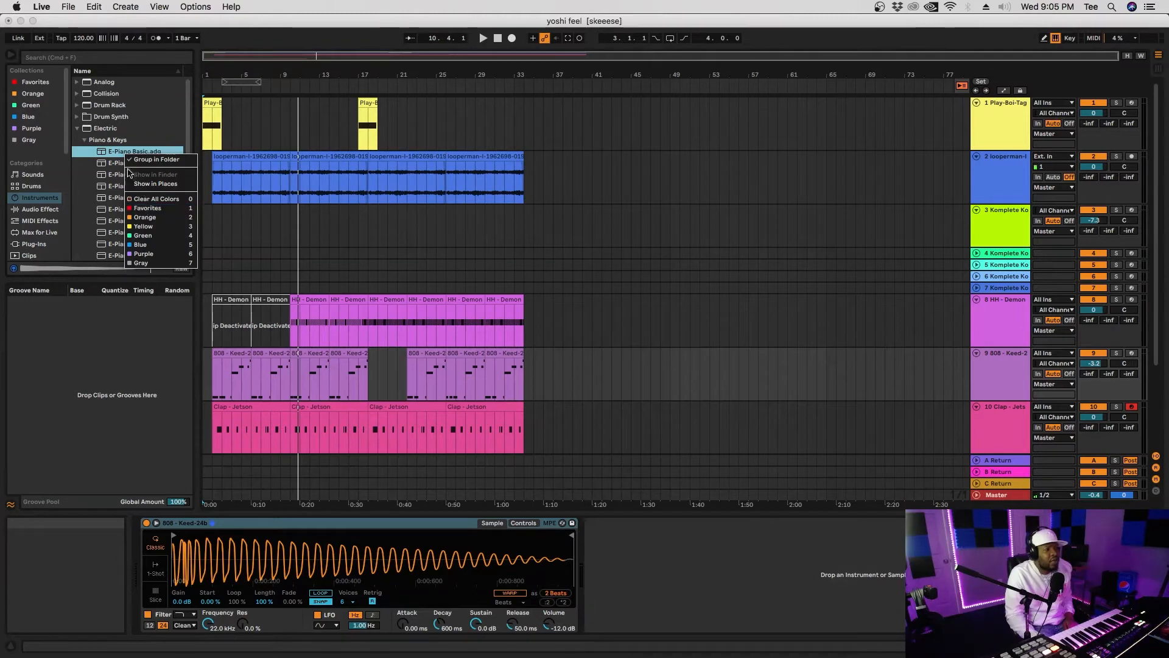
click(81, 134)
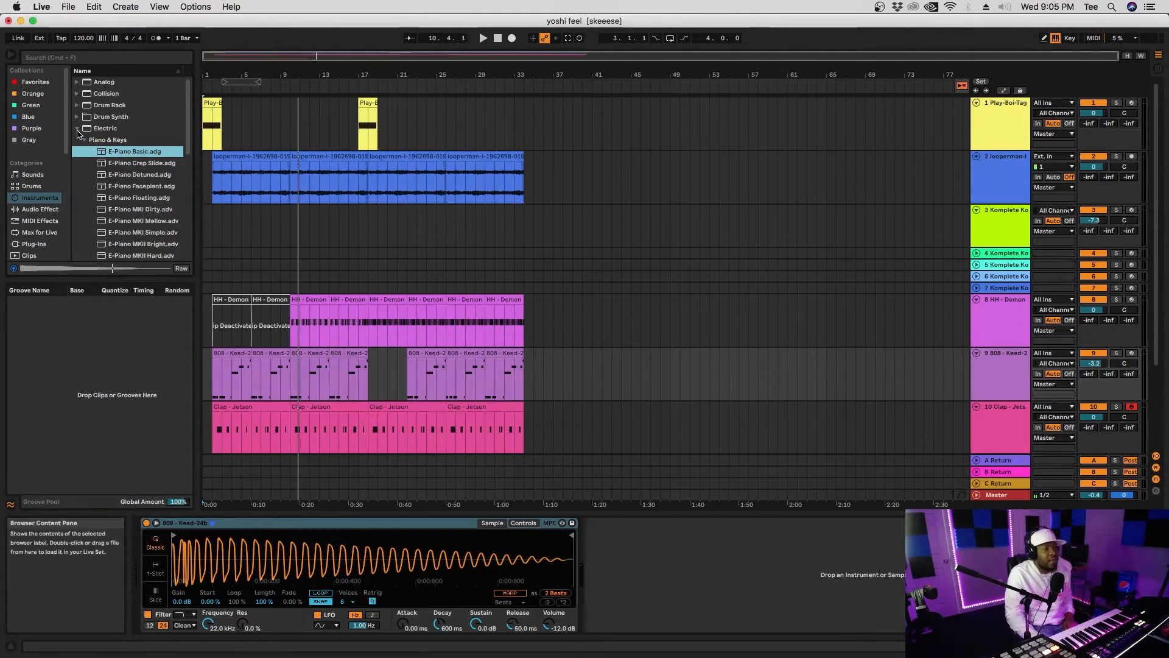
Step: Look through the Favorites collection, the audio effects and the MIDI effects, expanding the Scale presets
click(36, 81)
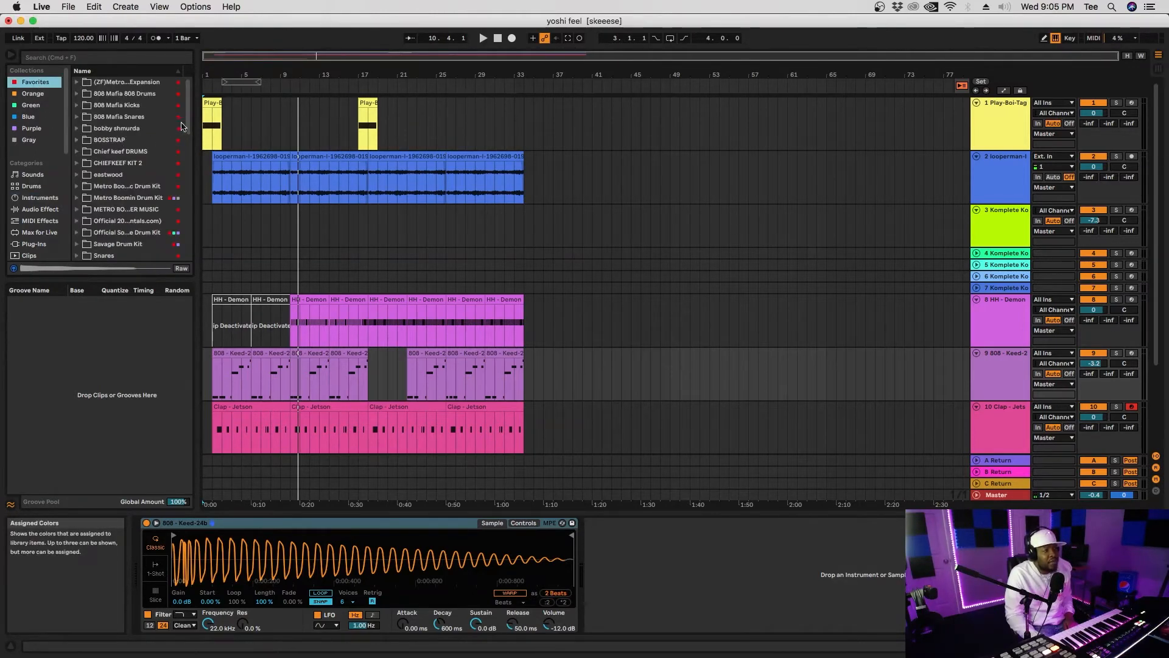
mouse_move(186, 128)
mouse_down()
mouse_move(185, 246)
mouse_move(174, 113)
mouse_up()
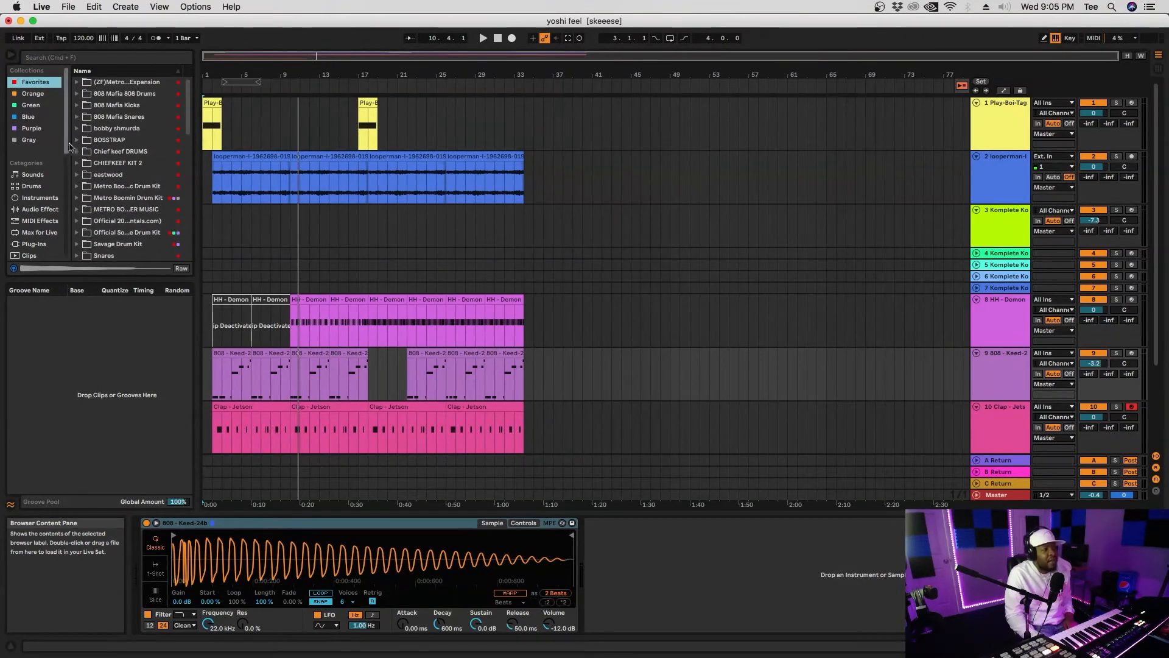
click(47, 213)
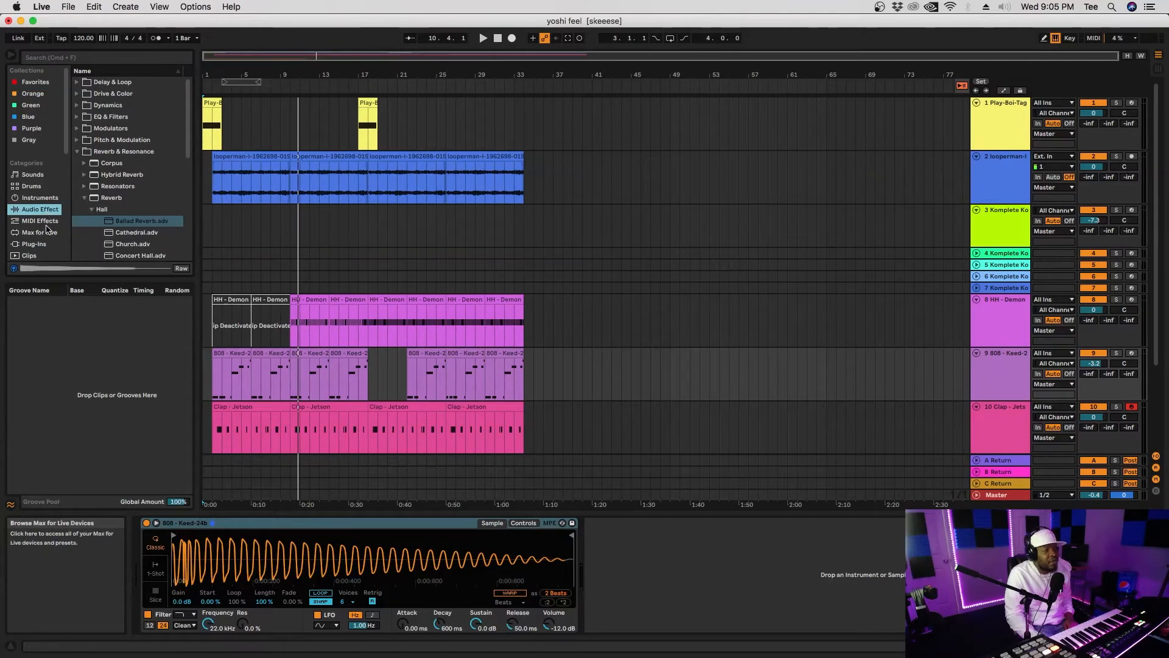
click(48, 222)
click(78, 210)
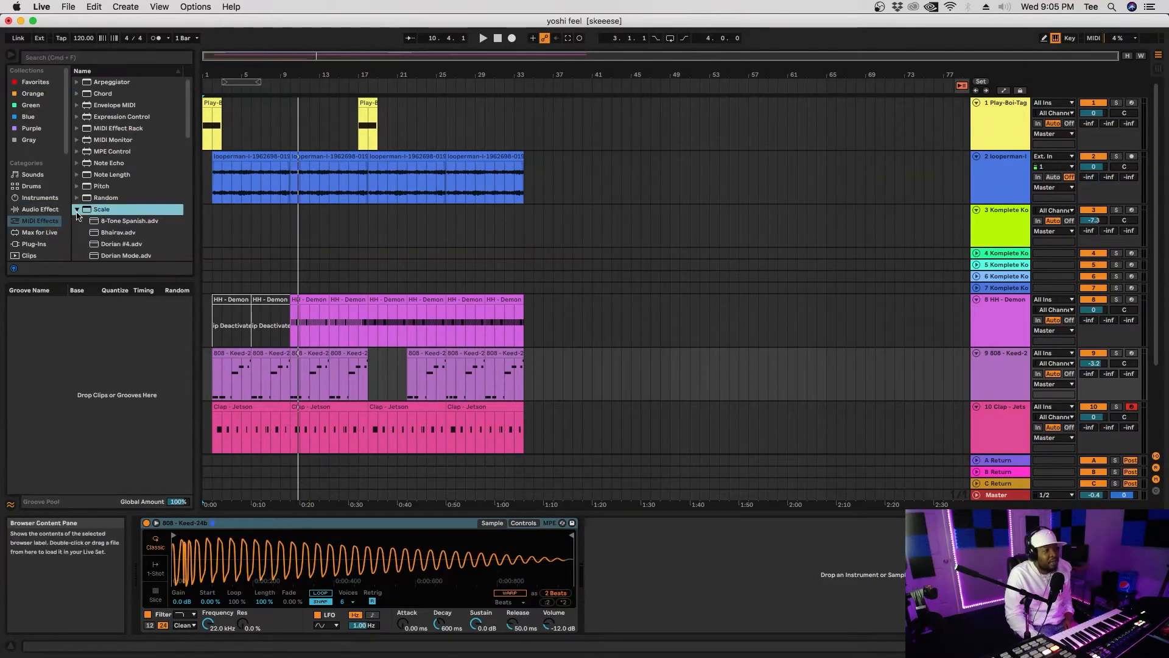
Step: Select the 8-Tone Spanish.adv Scale preset, and look at the browser's Max for Live and Plug-Ins categories
drag(98, 222, 158, 222)
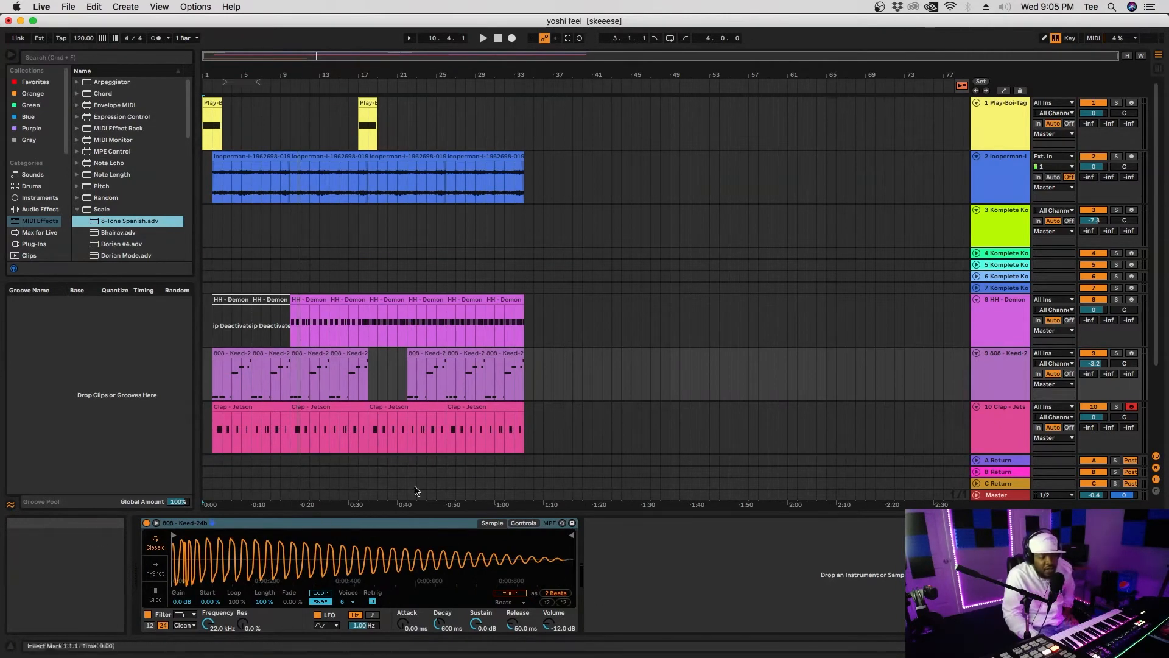
drag(110, 224, 166, 223)
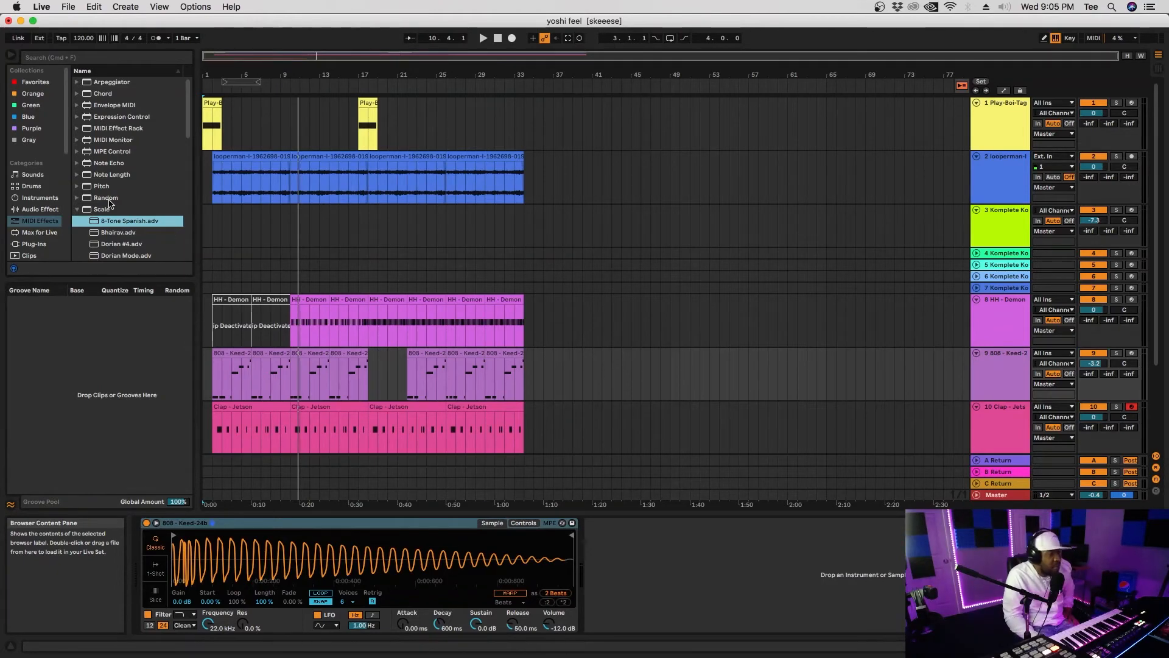
click(42, 232)
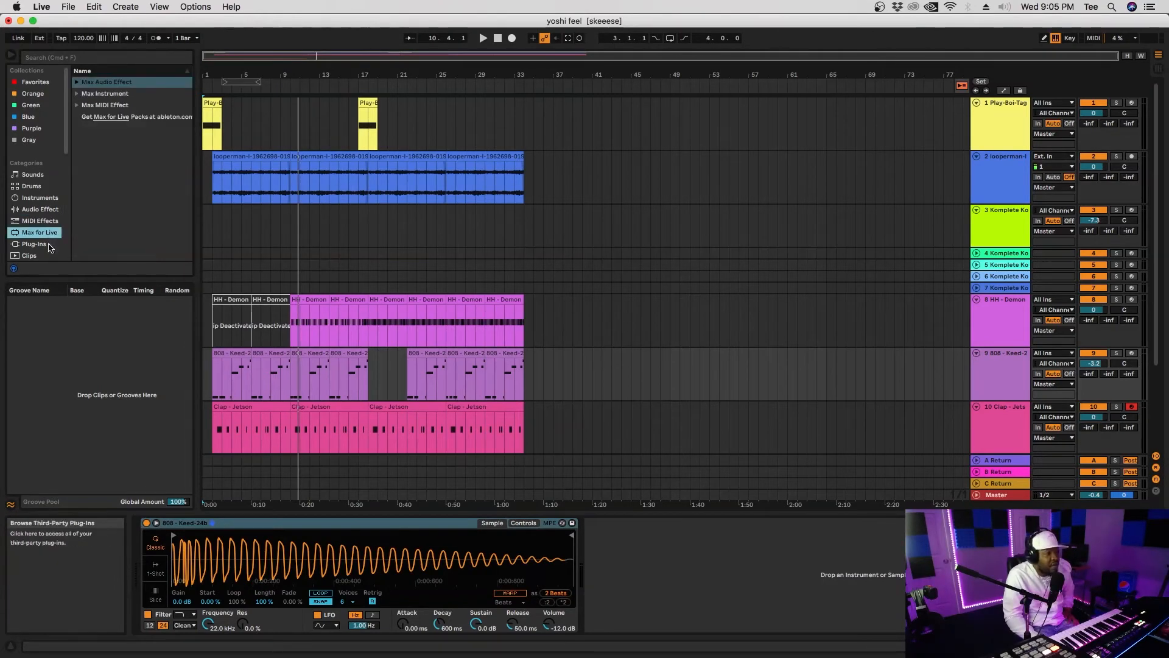
click(43, 247)
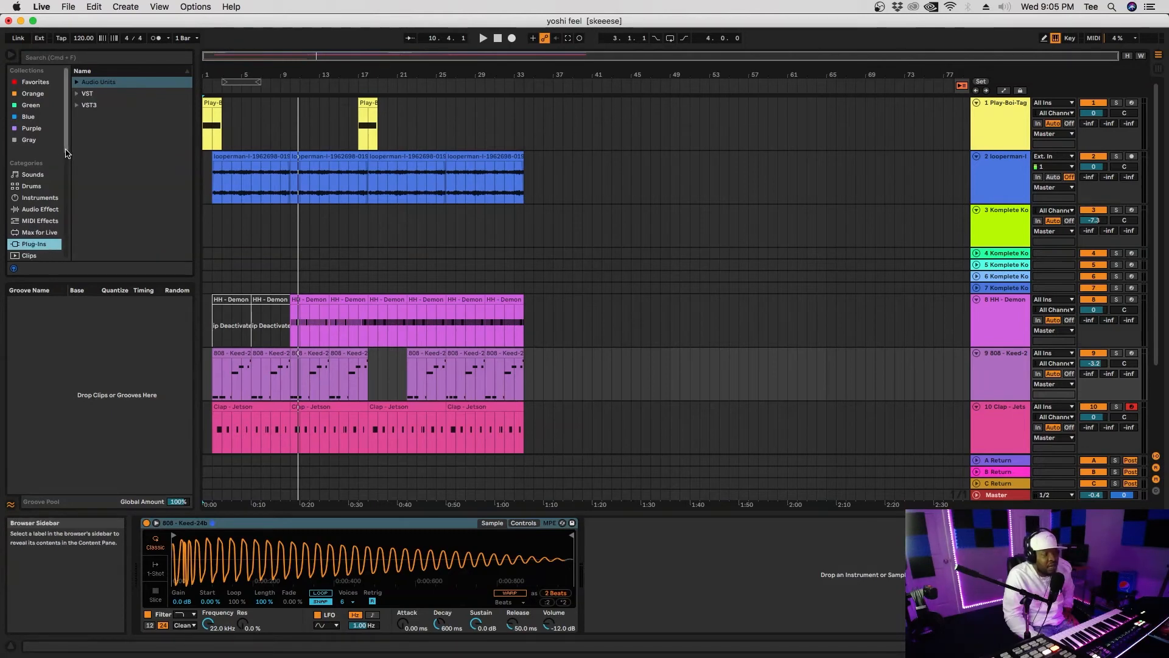
Step: Look through the browser's Clips, Samples and Grooves categories, ending on Grooves
drag(67, 154, 67, 172)
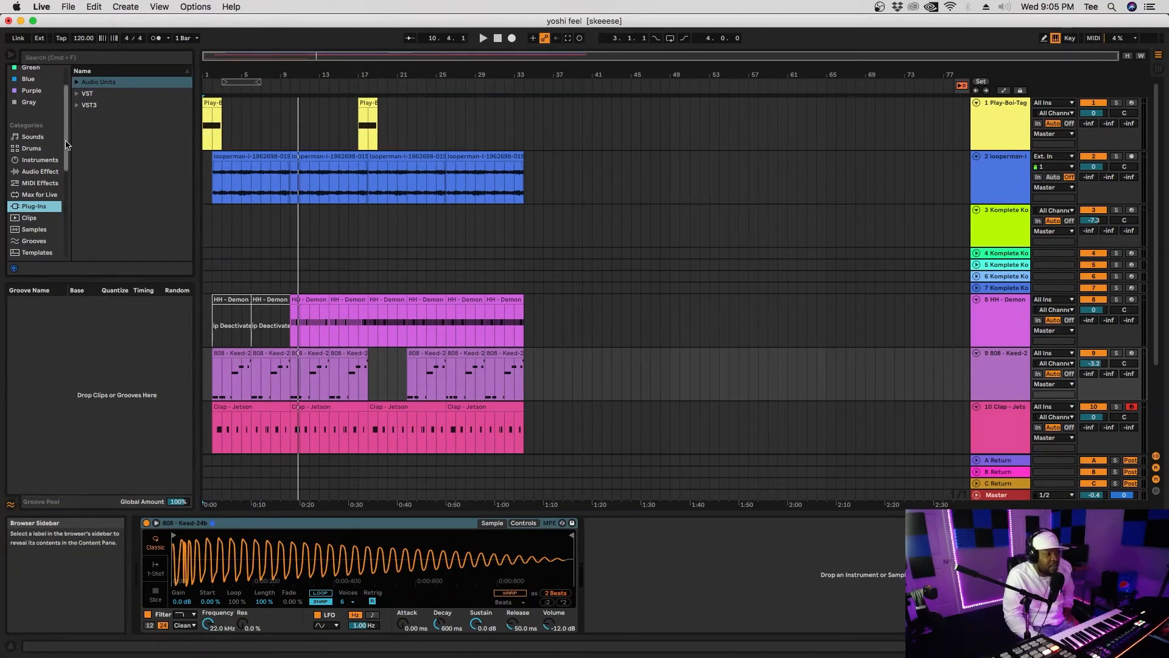
scroll(36, 182, down, 2)
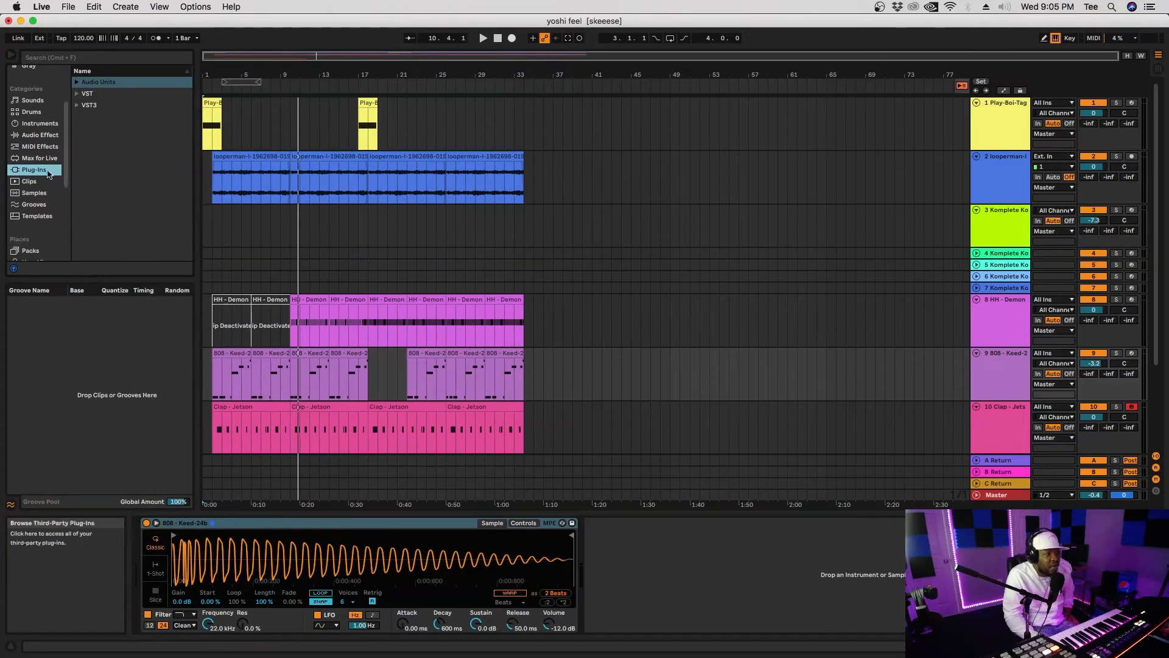
click(36, 182)
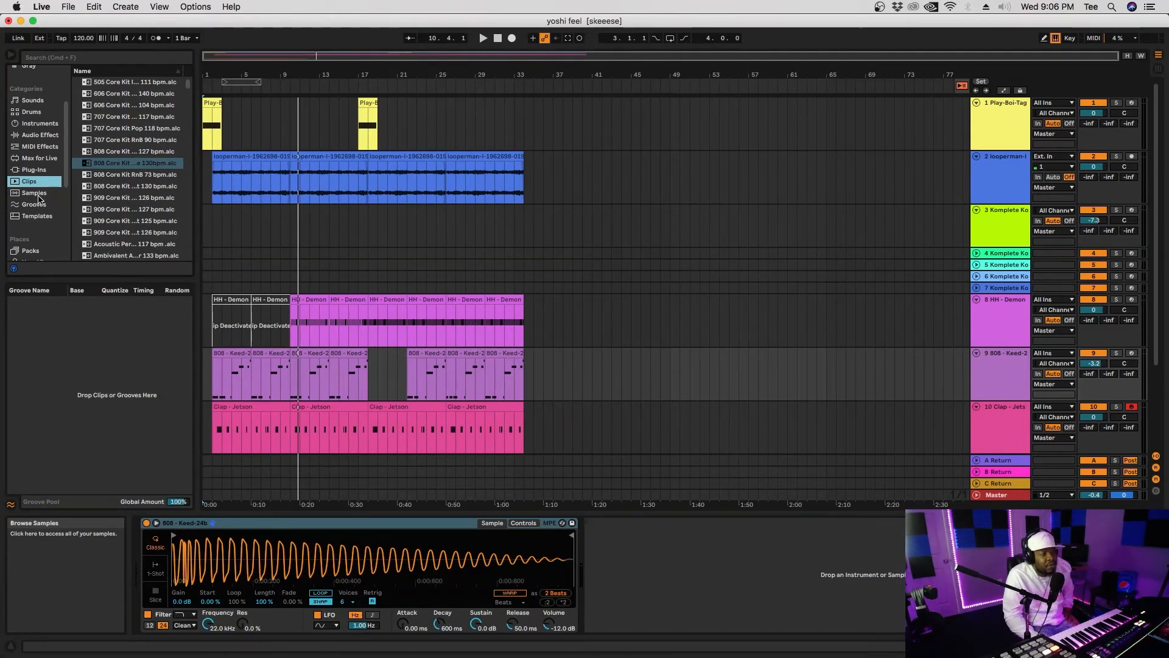
click(39, 198)
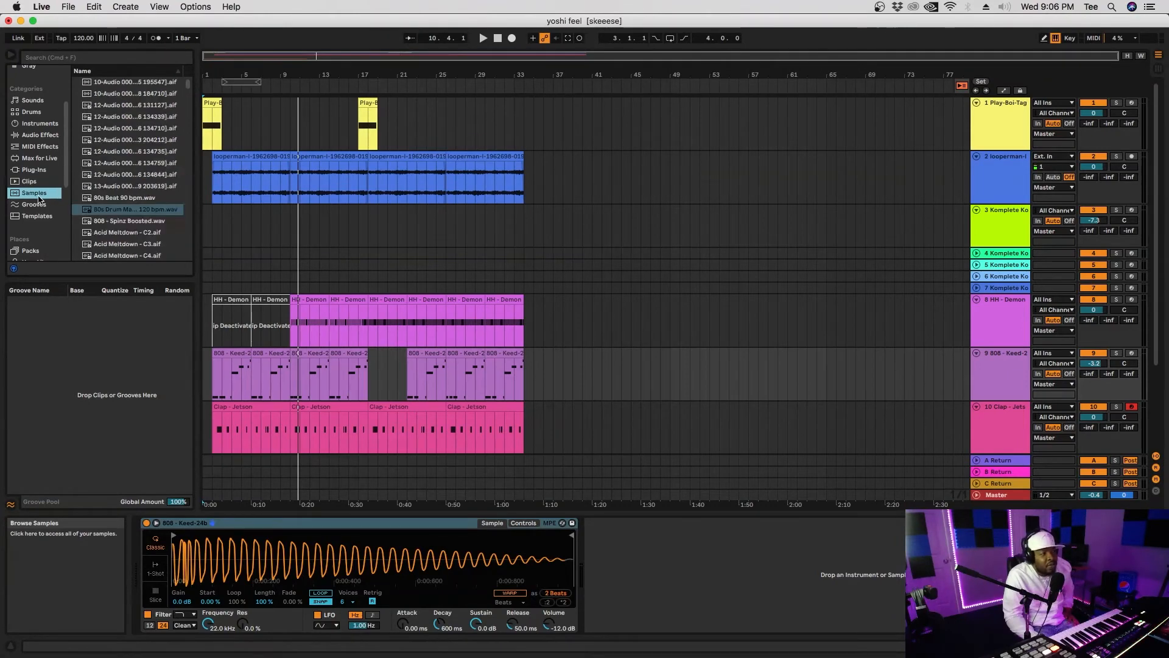
click(39, 207)
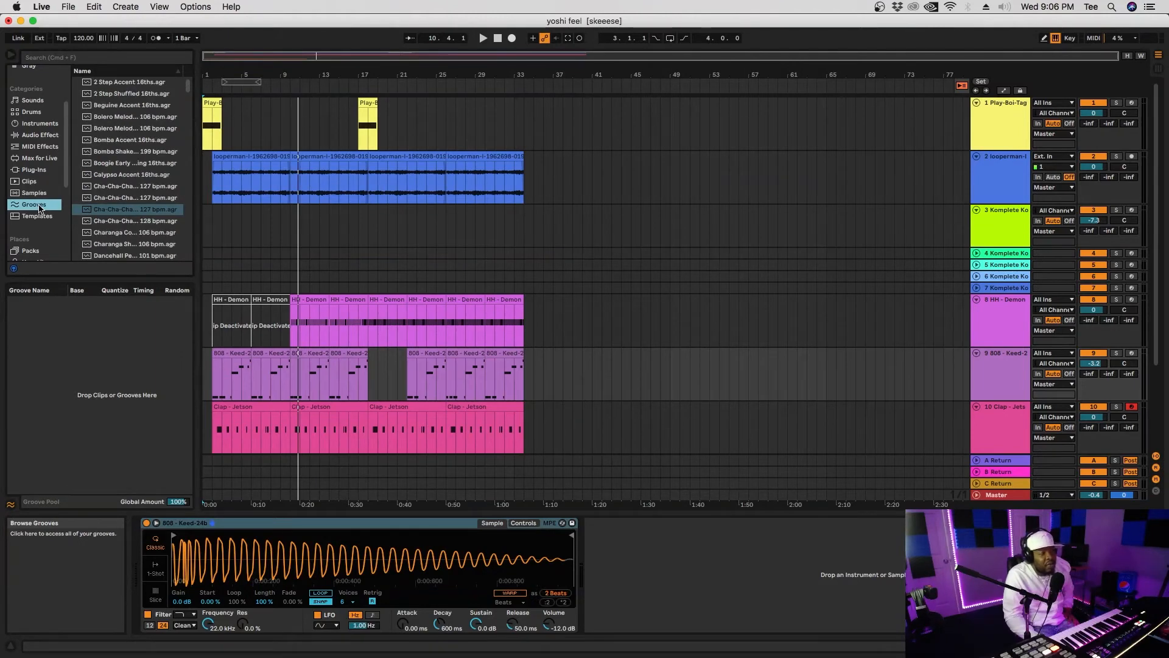
Step: Preview the Boogie Early, 106 bpm Charanga and Disco Light Swing 16ths grooves
click(140, 164)
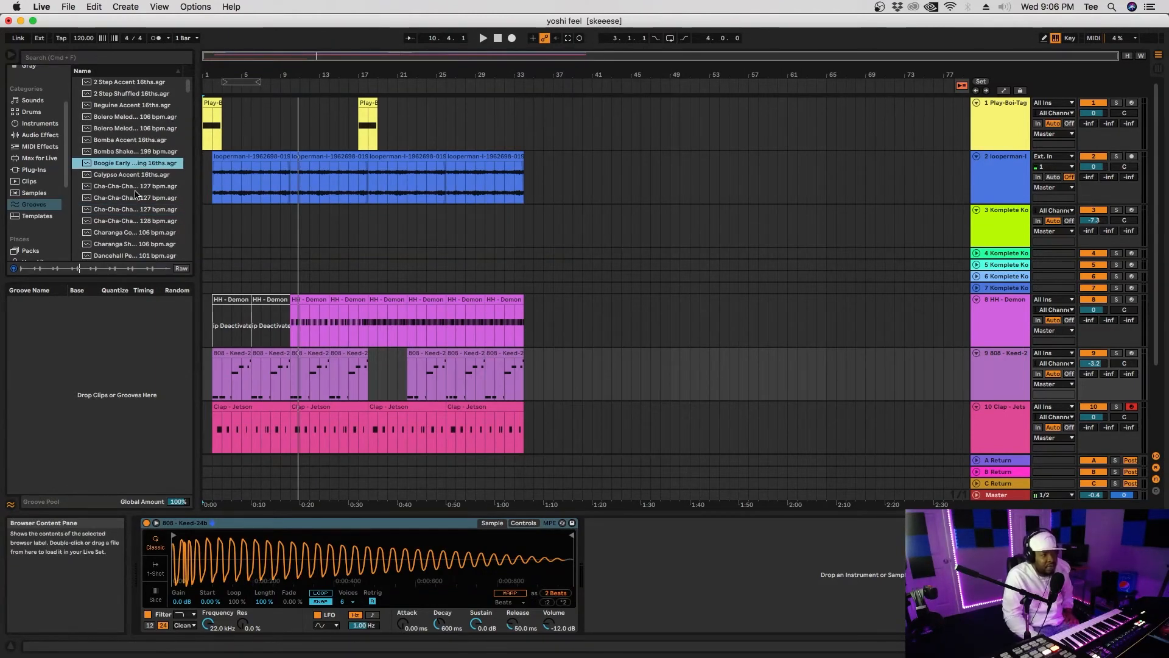
click(140, 232)
scroll(140, 234, down, 3)
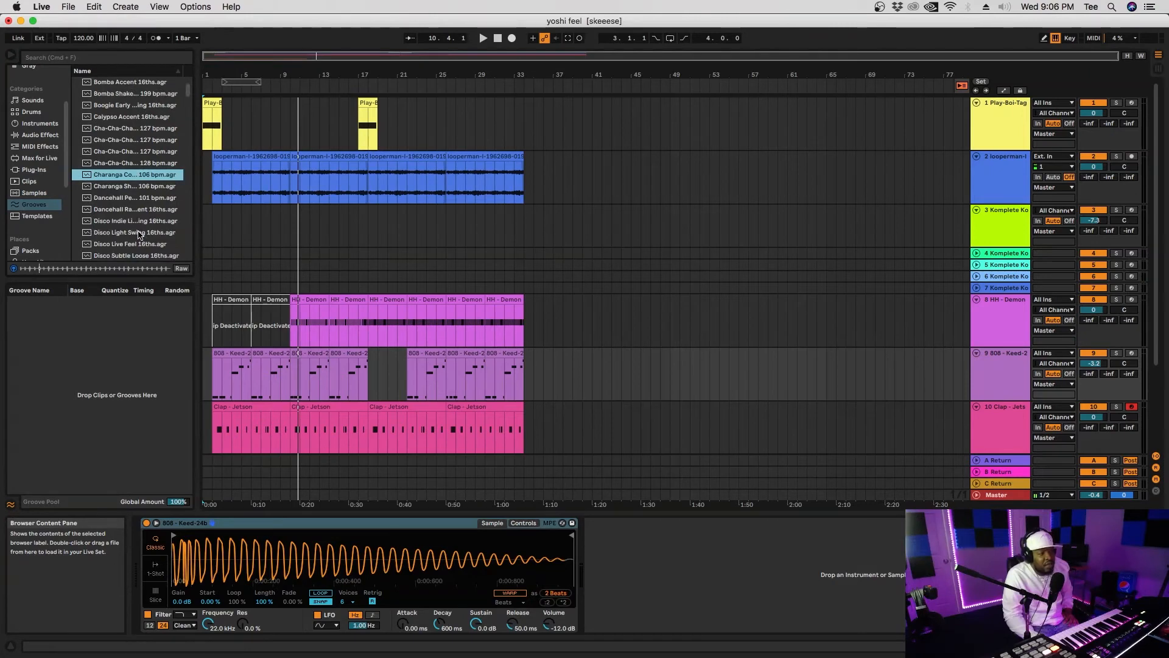
click(140, 232)
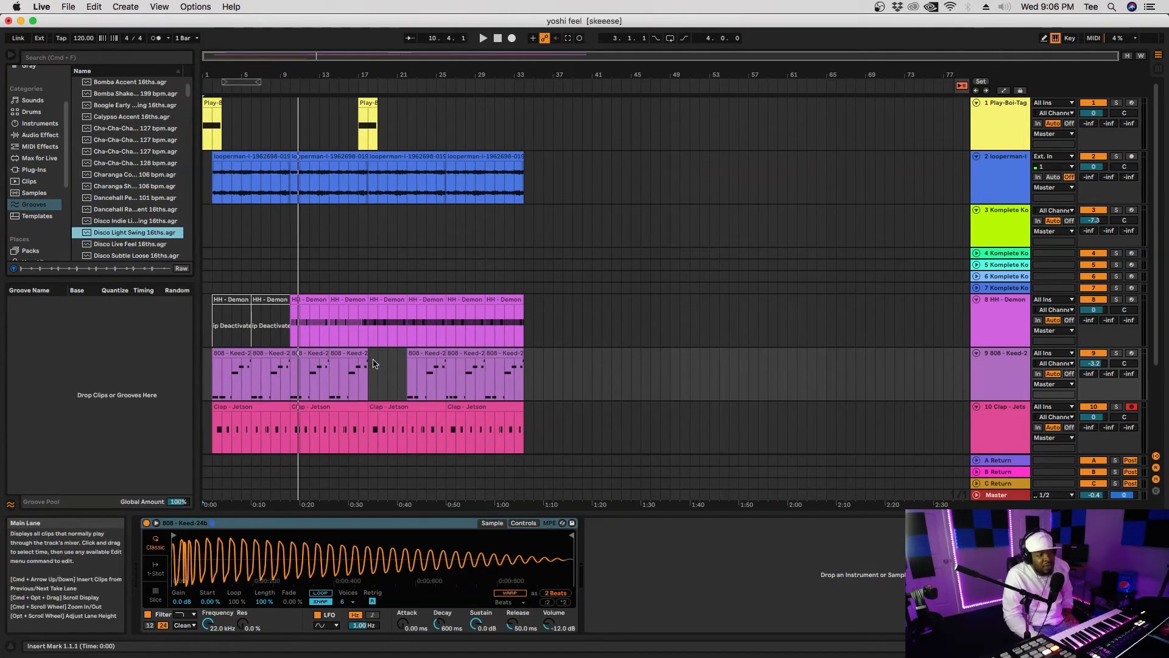
Step: Show the notes of the last Clap - Jetson clip and preview a 127 bpm Cha-Cha-Cha groove
click(469, 408)
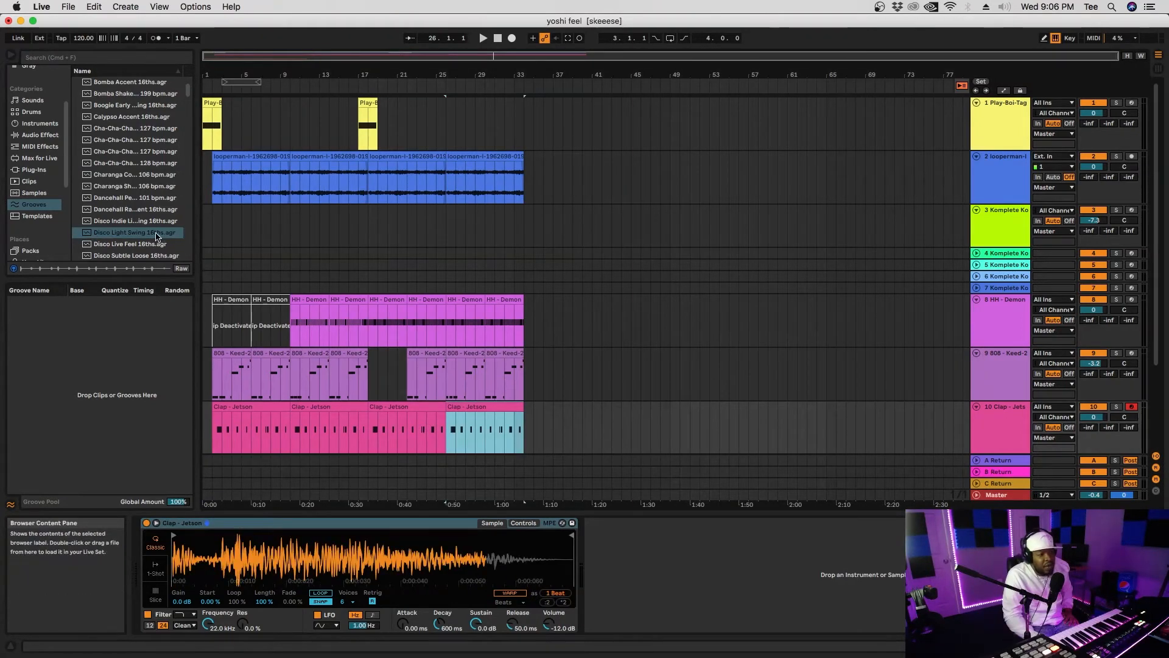
click(987, 645)
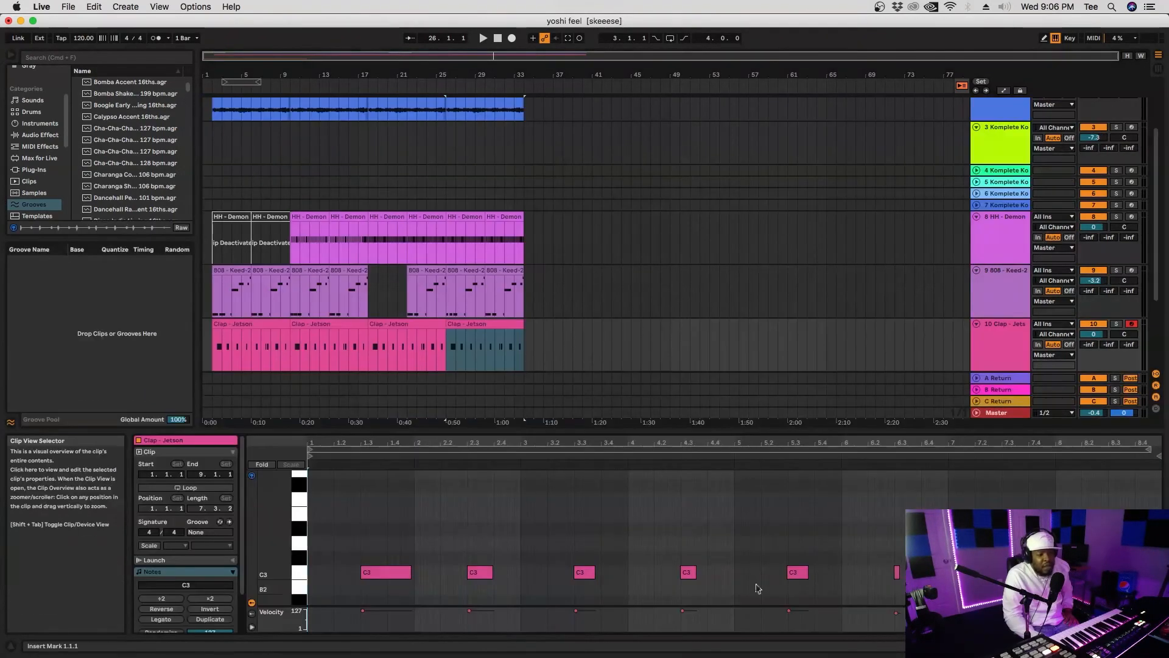
mouse_move(135, 151)
mouse_down()
mouse_move(409, 462)
mouse_move(483, 503)
mouse_move(145, 214)
mouse_move(147, 153)
mouse_up()
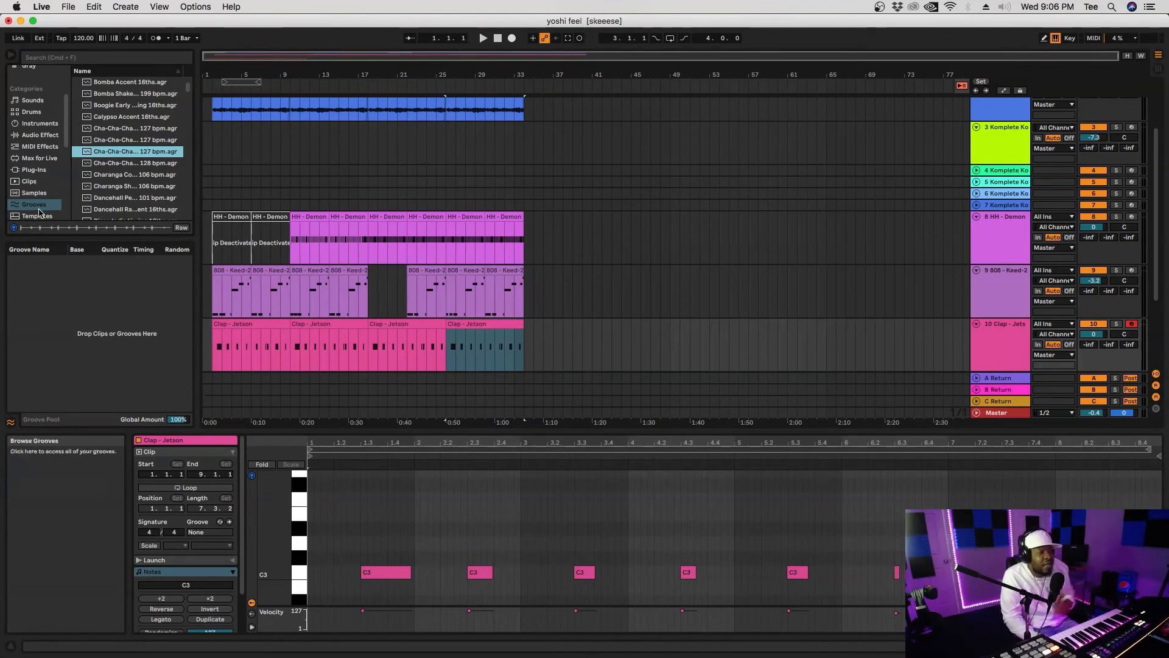
Step: Look over the browser's Places folders, and briefly expand the list of Packs available for download
scroll(67, 155, down, 3)
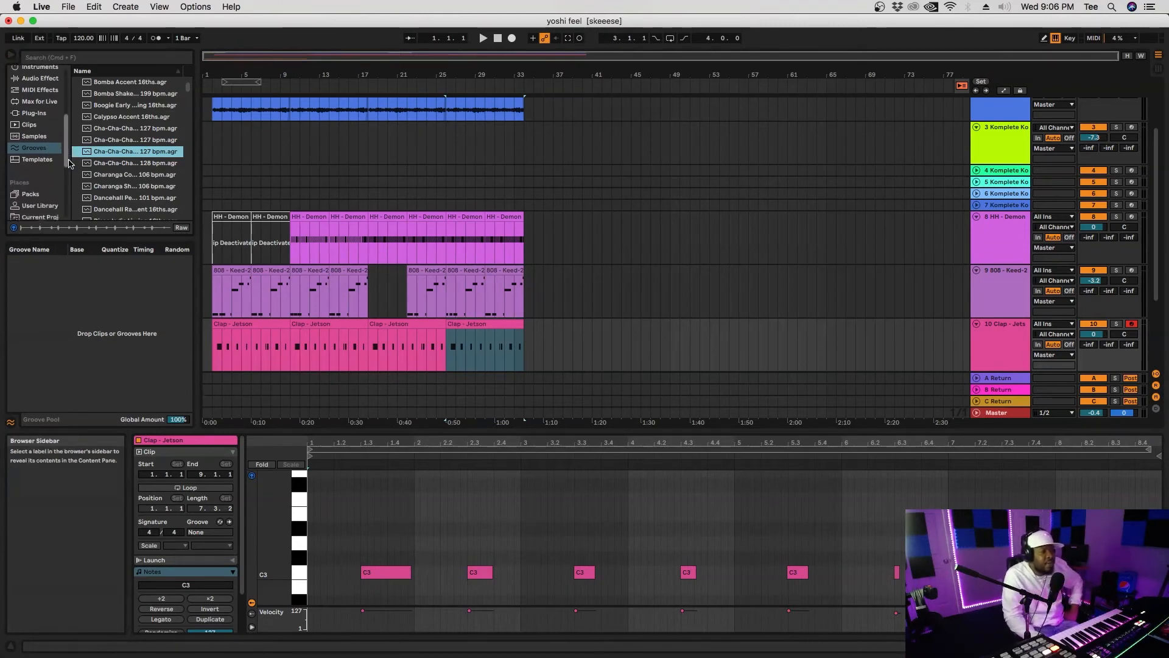
scroll(68, 163, down, 5)
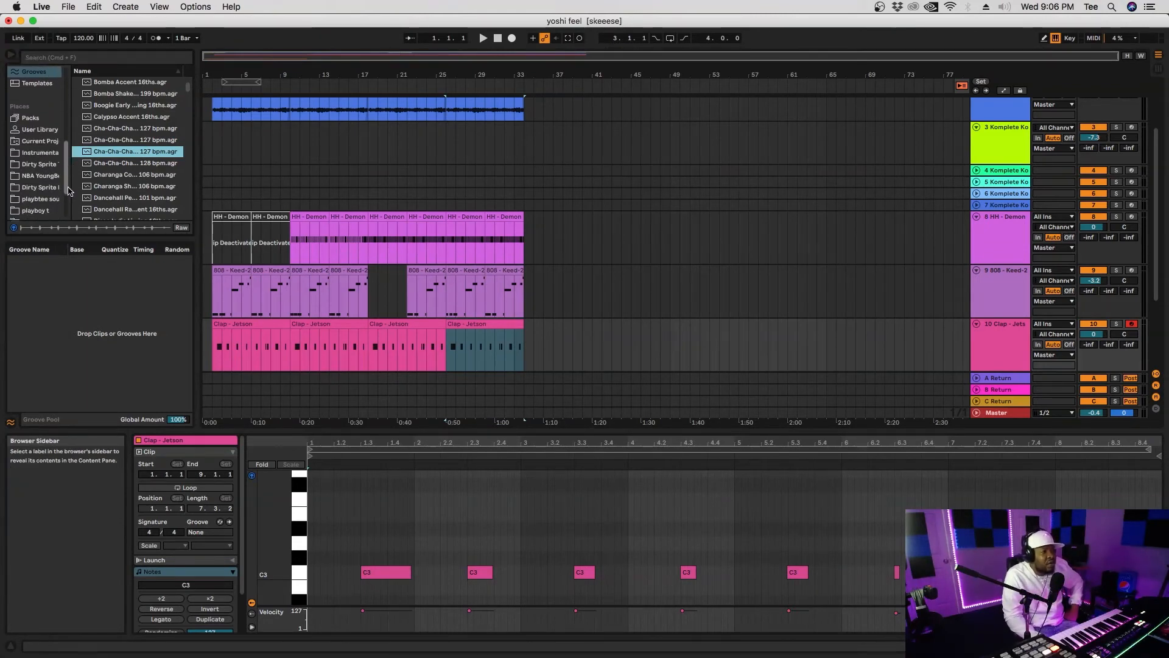
scroll(69, 191, down, 3)
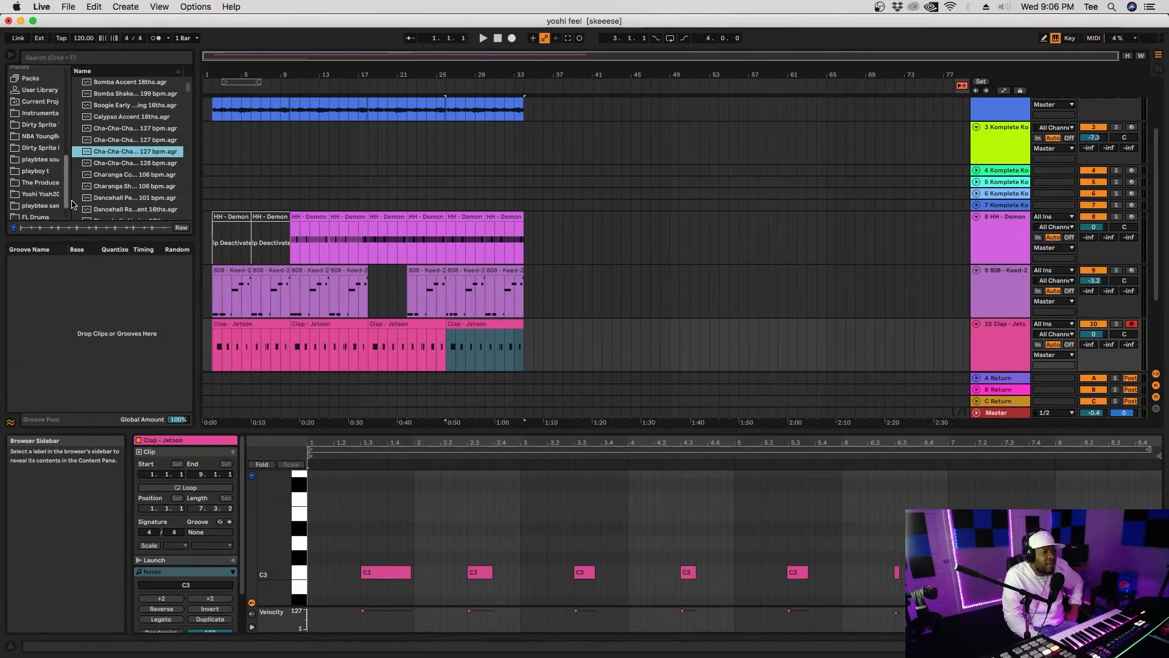
scroll(70, 194, up, 5)
click(35, 162)
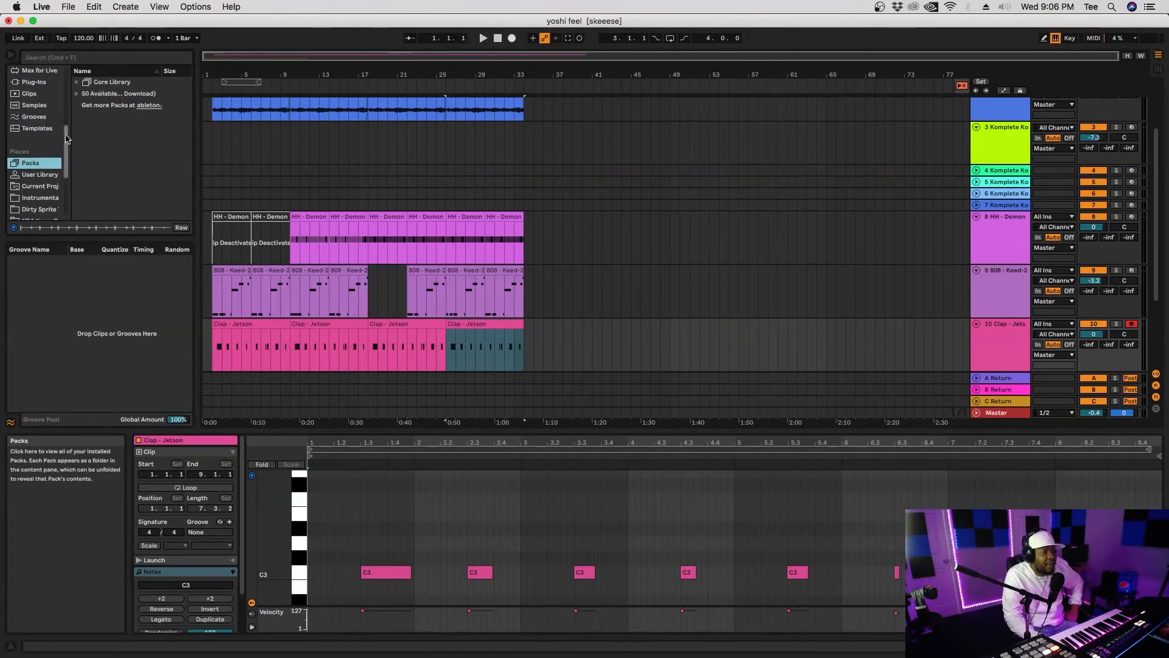
click(78, 95)
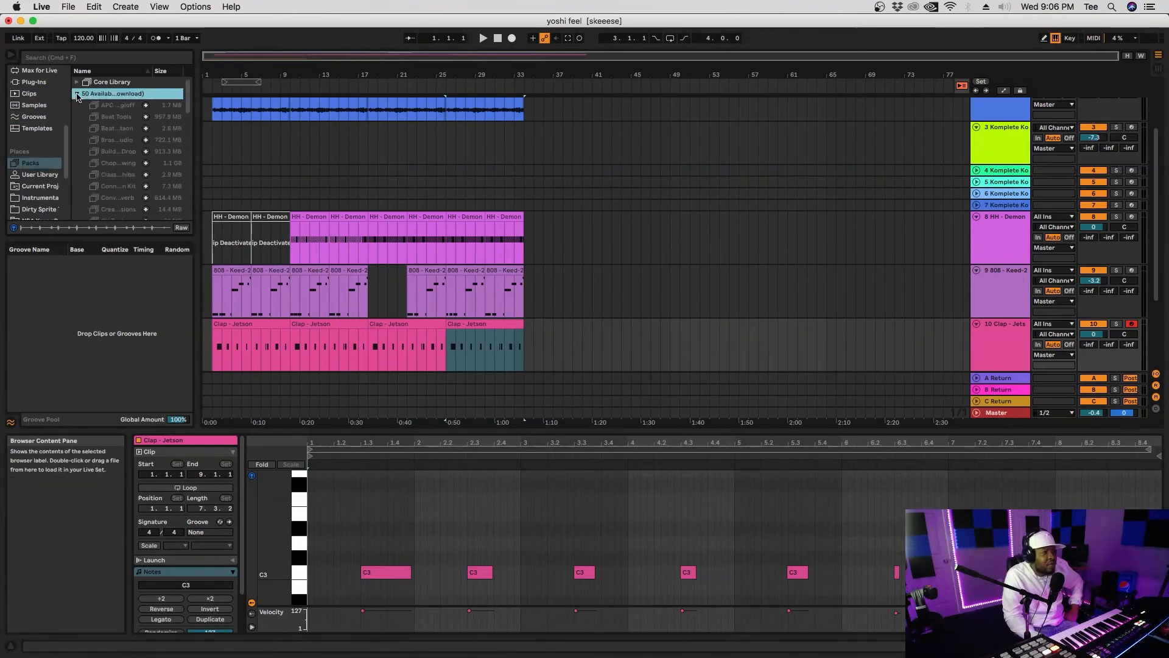
click(77, 94)
Step: Examine the Core Library folders and the downloadable Packs, leaving Core Library collapsed
click(77, 83)
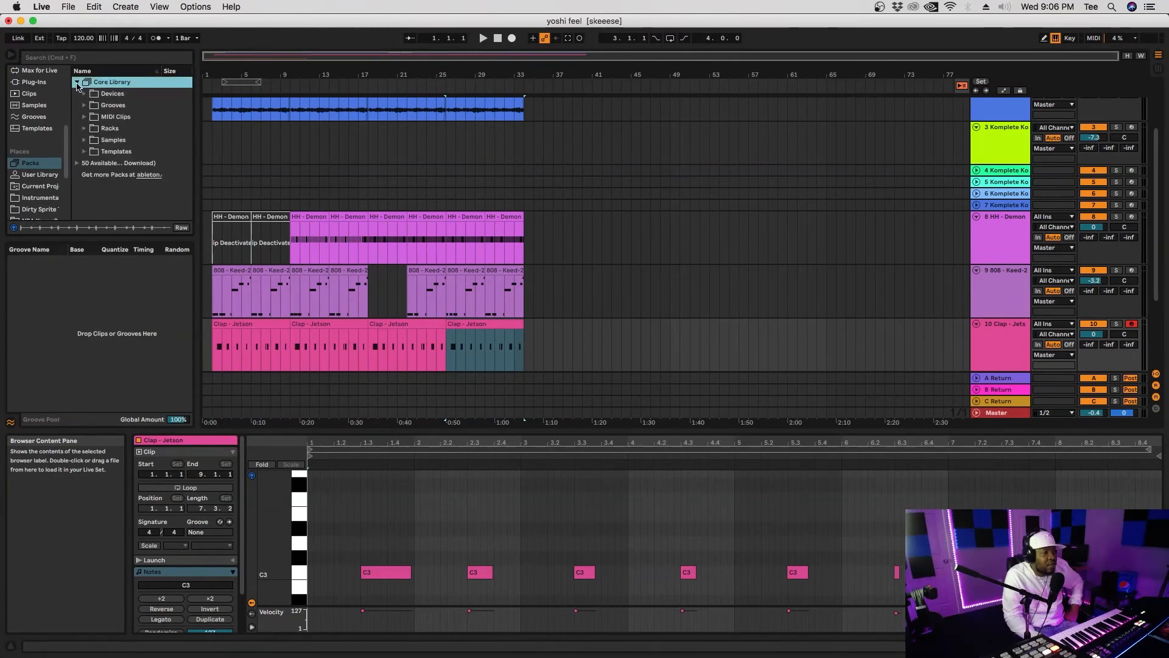
click(76, 82)
click(77, 95)
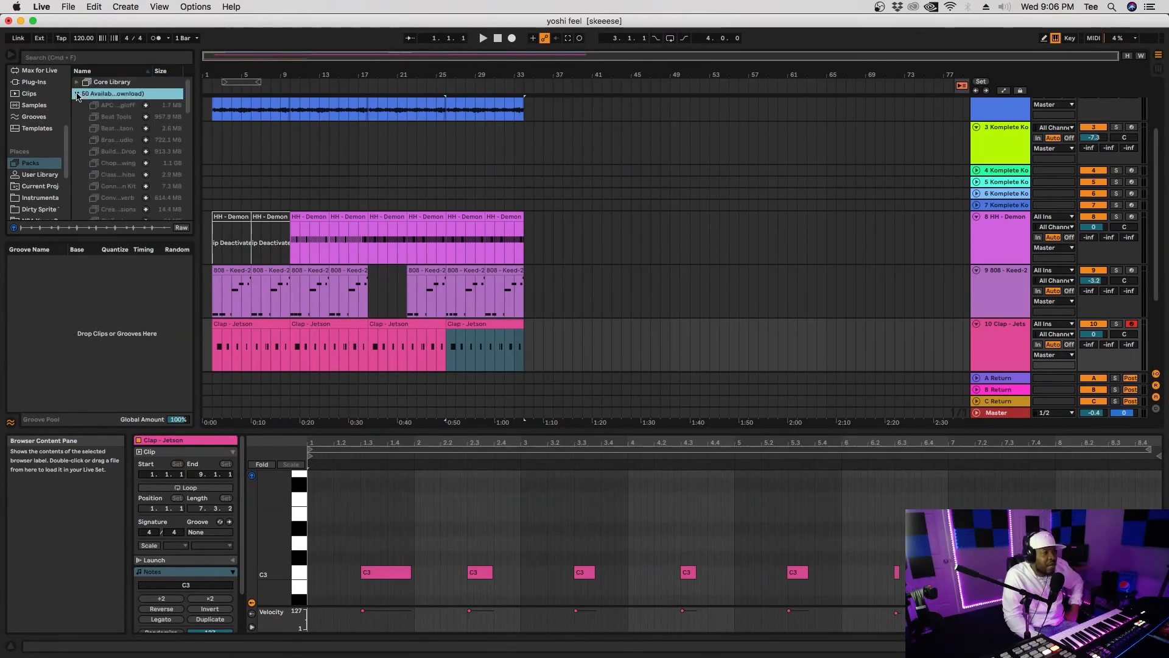
click(104, 162)
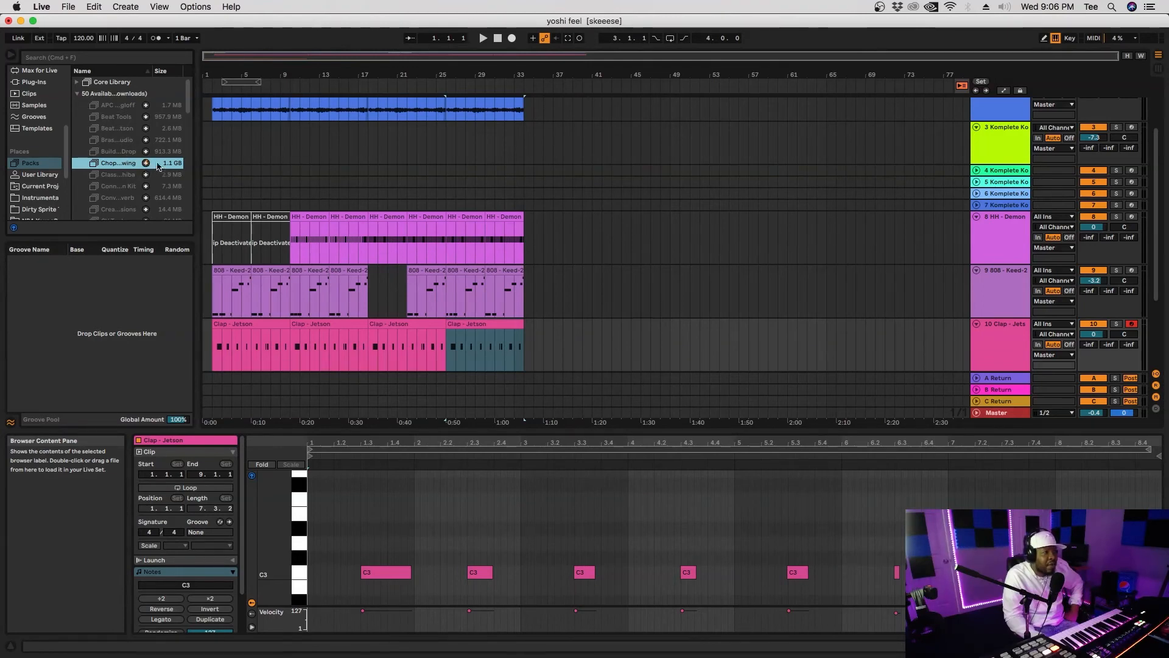
click(76, 83)
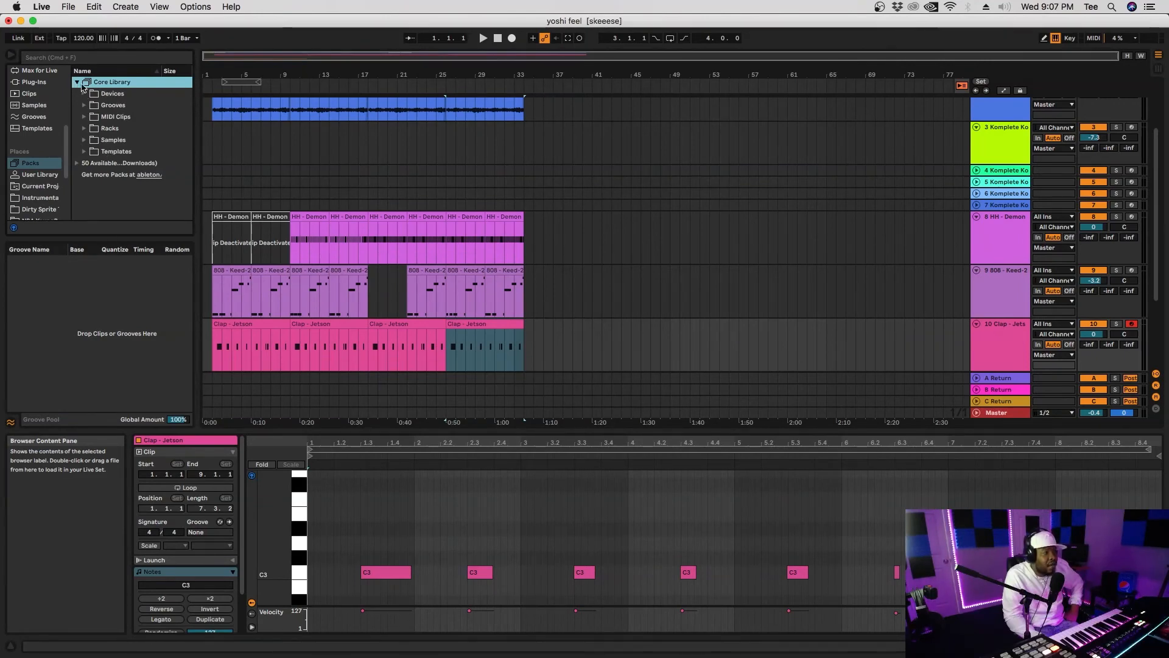
click(83, 86)
Step: Review the browser's added Places folders down to Add Folder, and return to the Collections
scroll(68, 178, down, 2)
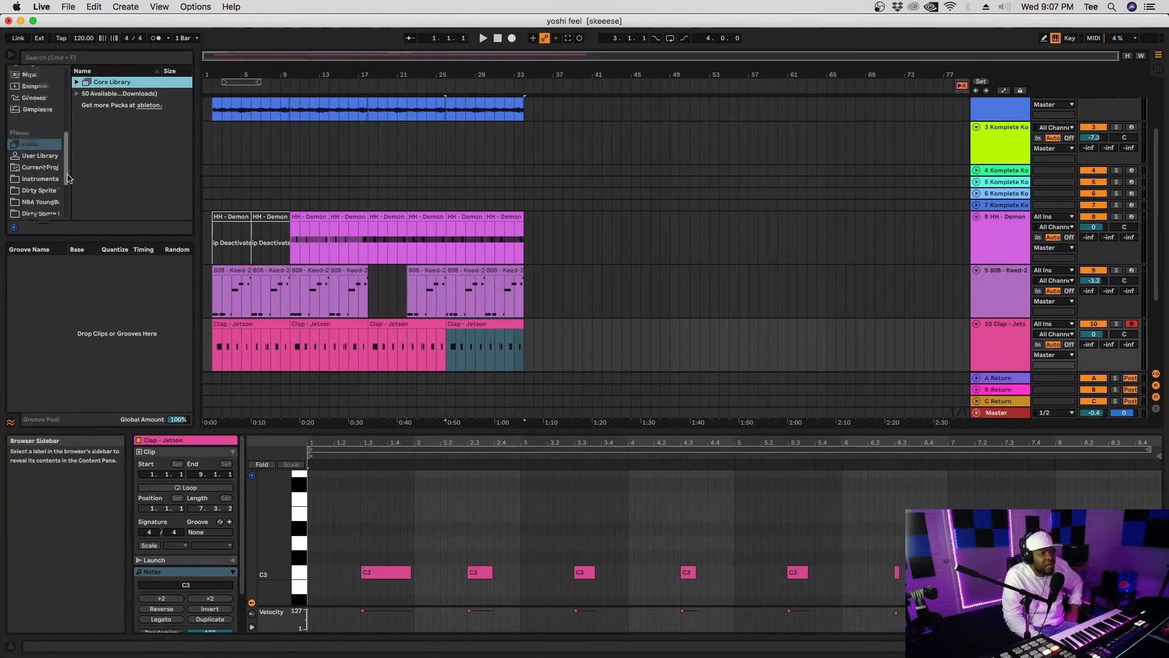
scroll(69, 178, down, 3)
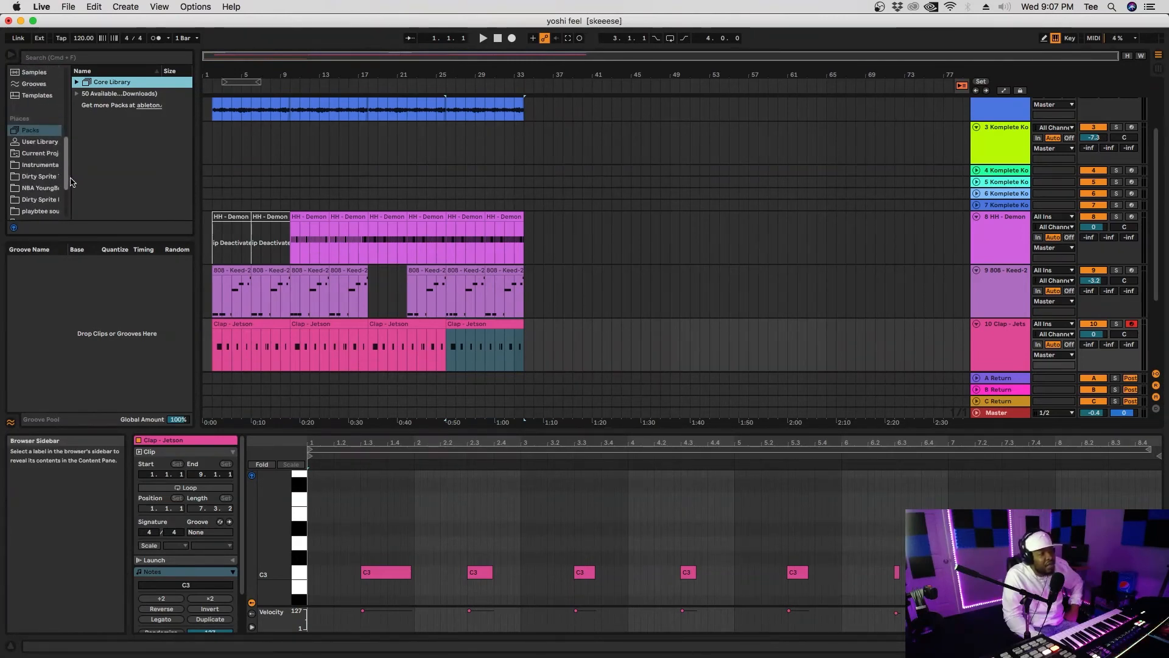
scroll(72, 182, down, 5)
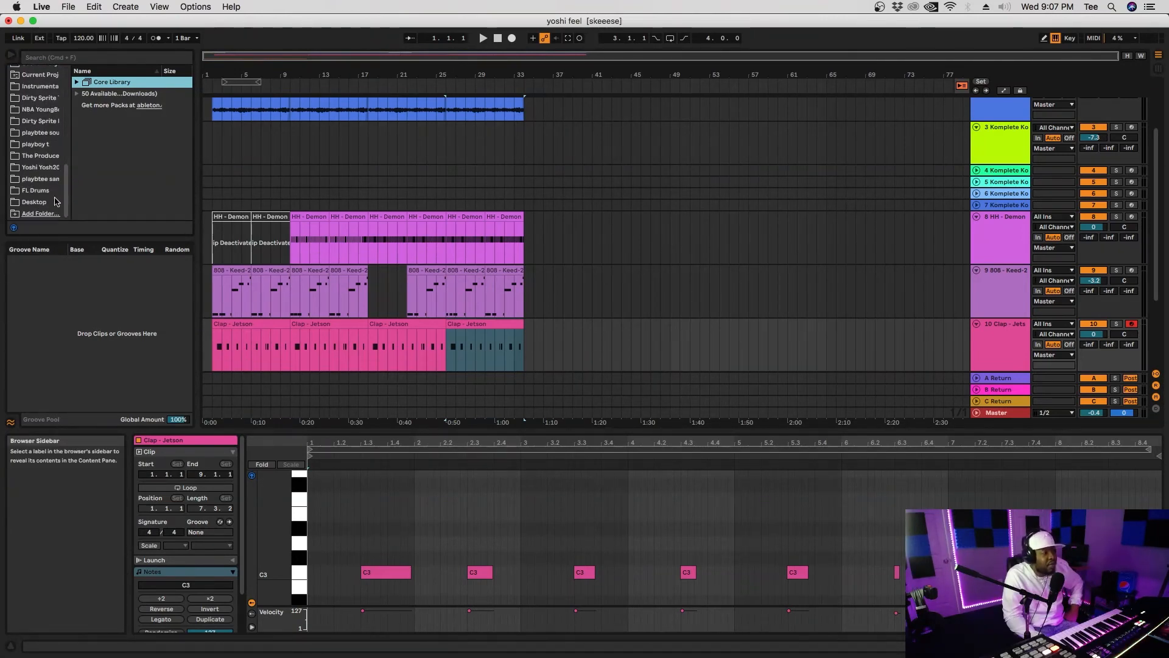
scroll(73, 146, up, 8)
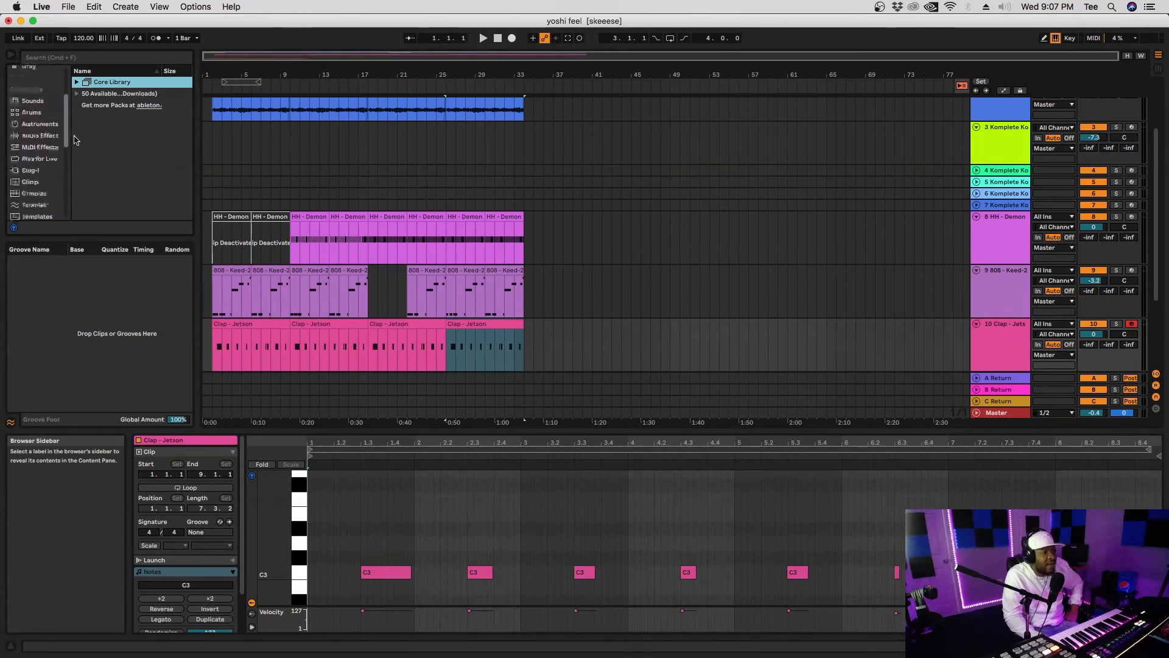
scroll(74, 140, up, 3)
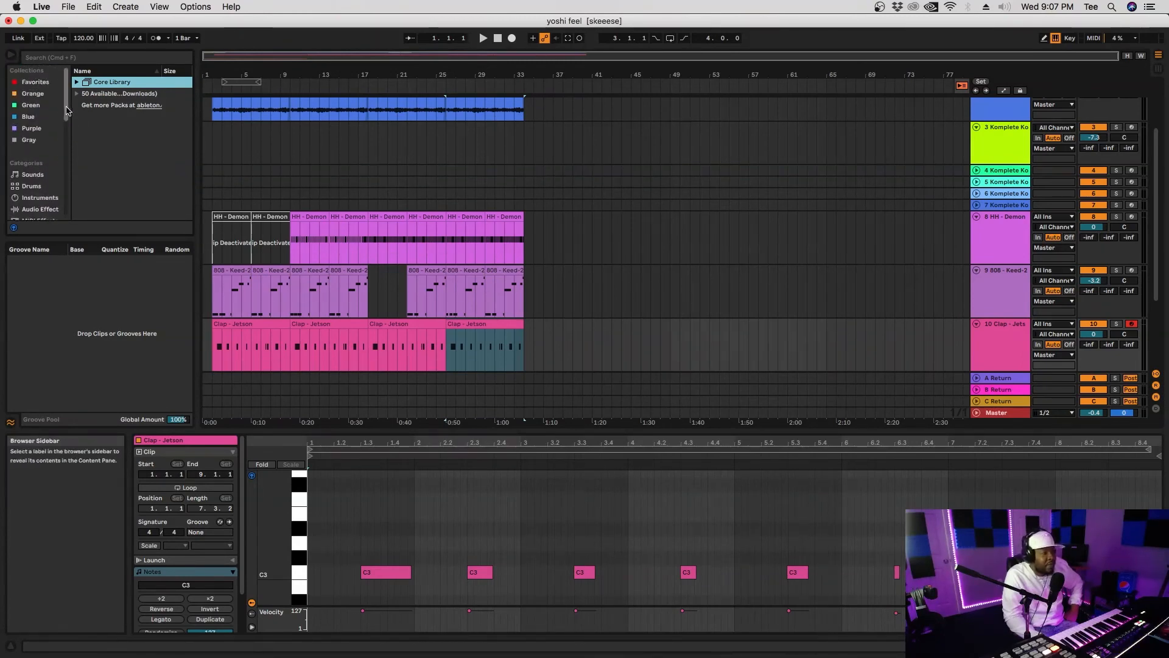
drag(66, 107, 76, 78)
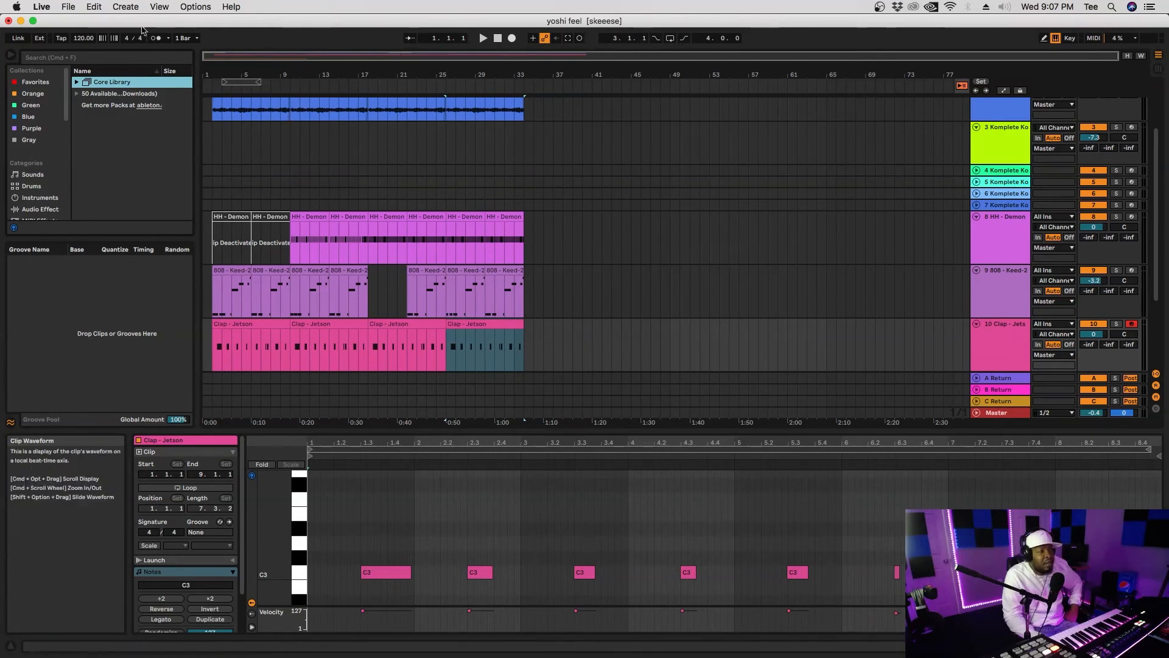
Step: Start an audio export of the Master as MP3 and check Desktop and Dropbox as save locations without saving
click(67, 8)
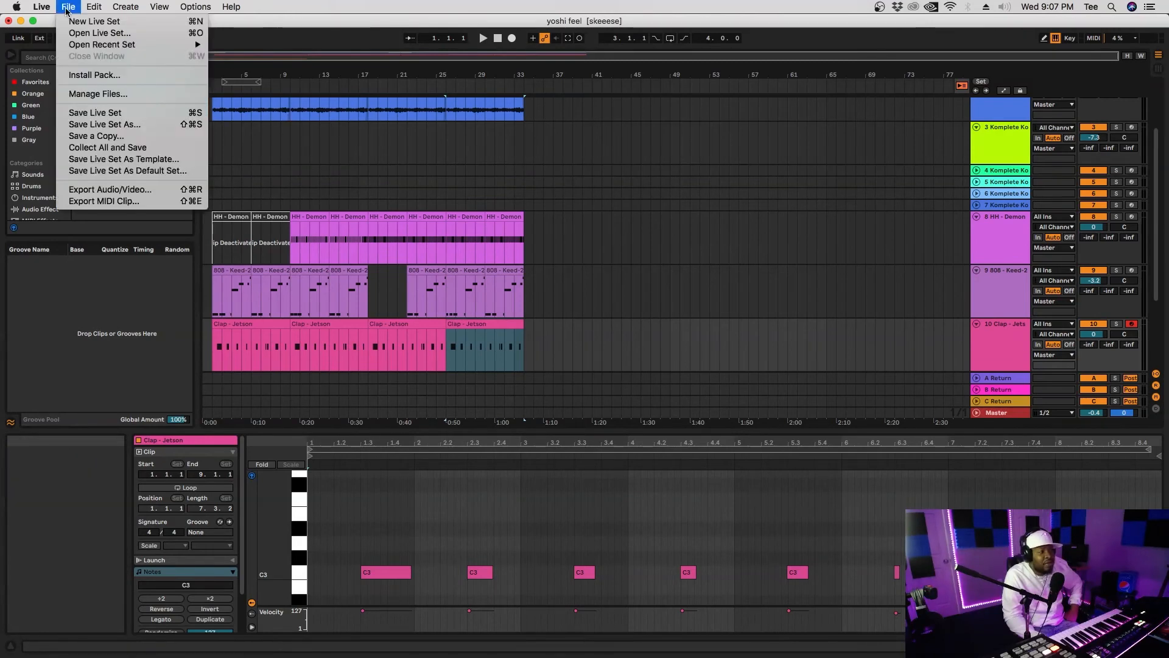
mouse_move(83, 44)
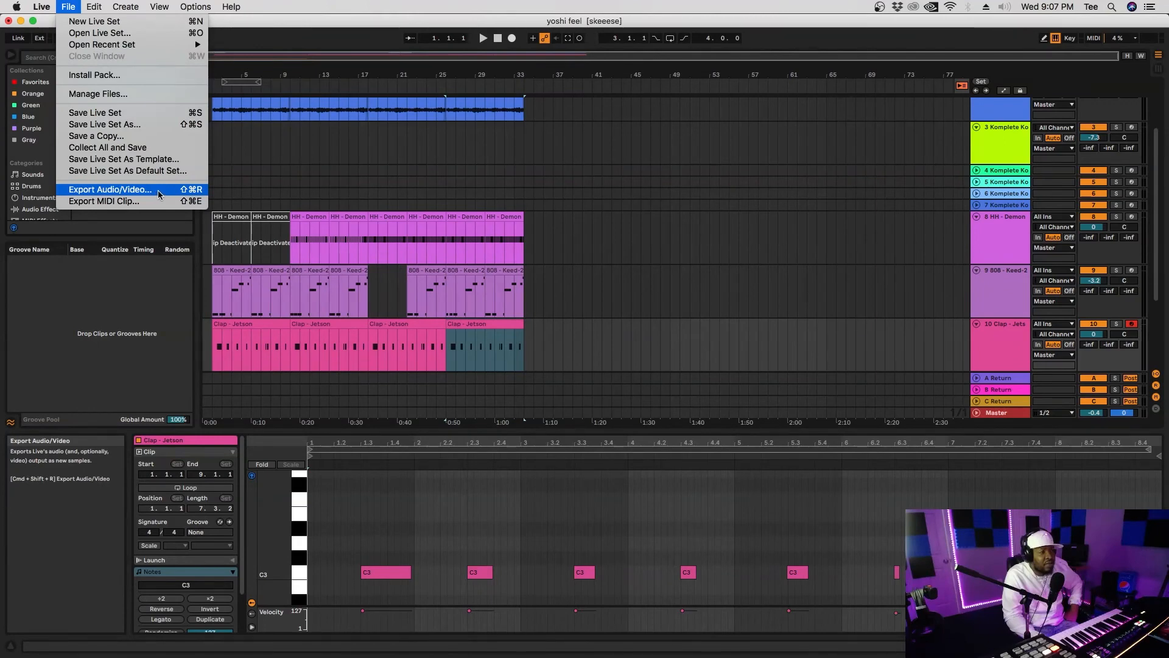
click(158, 190)
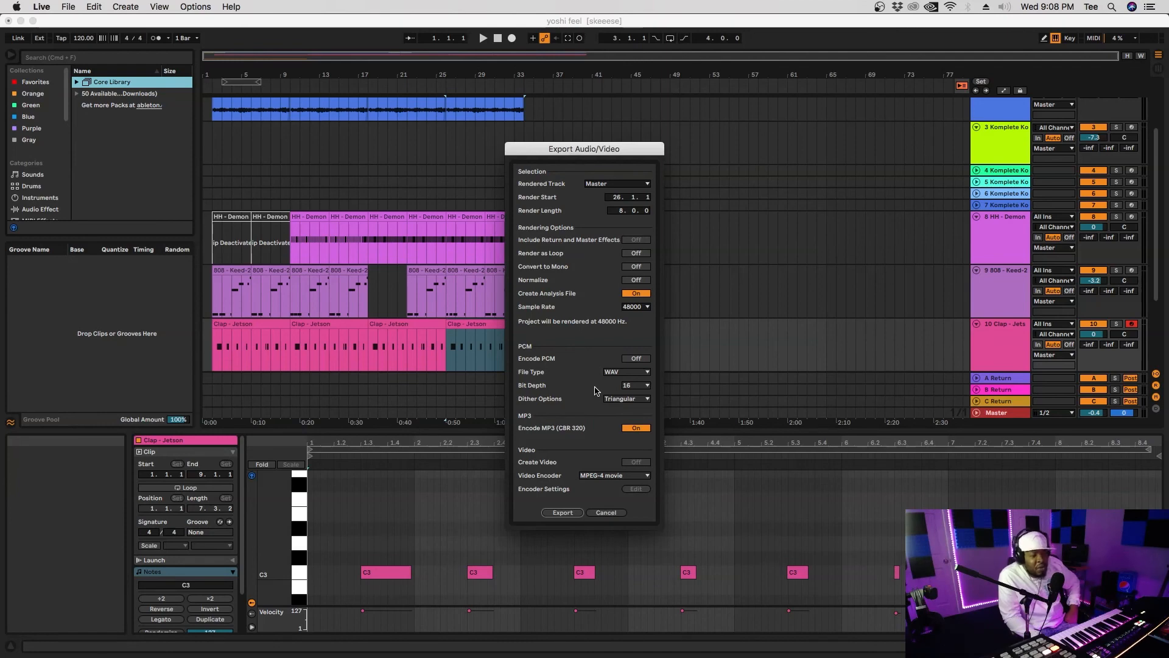
click(563, 512)
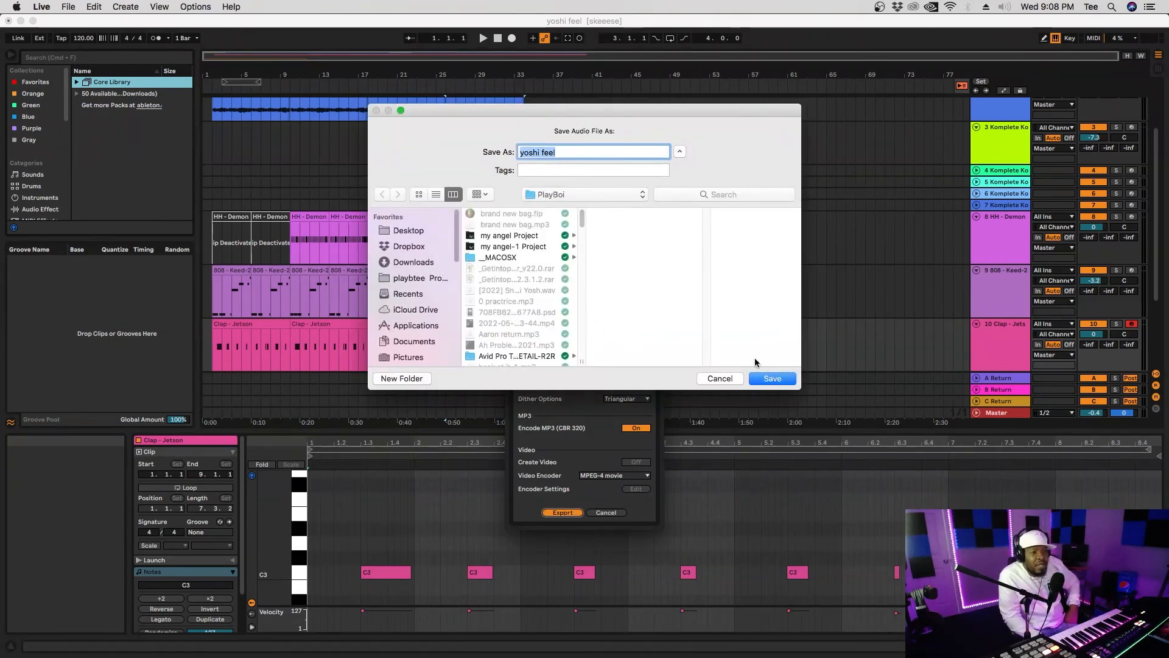
click(411, 231)
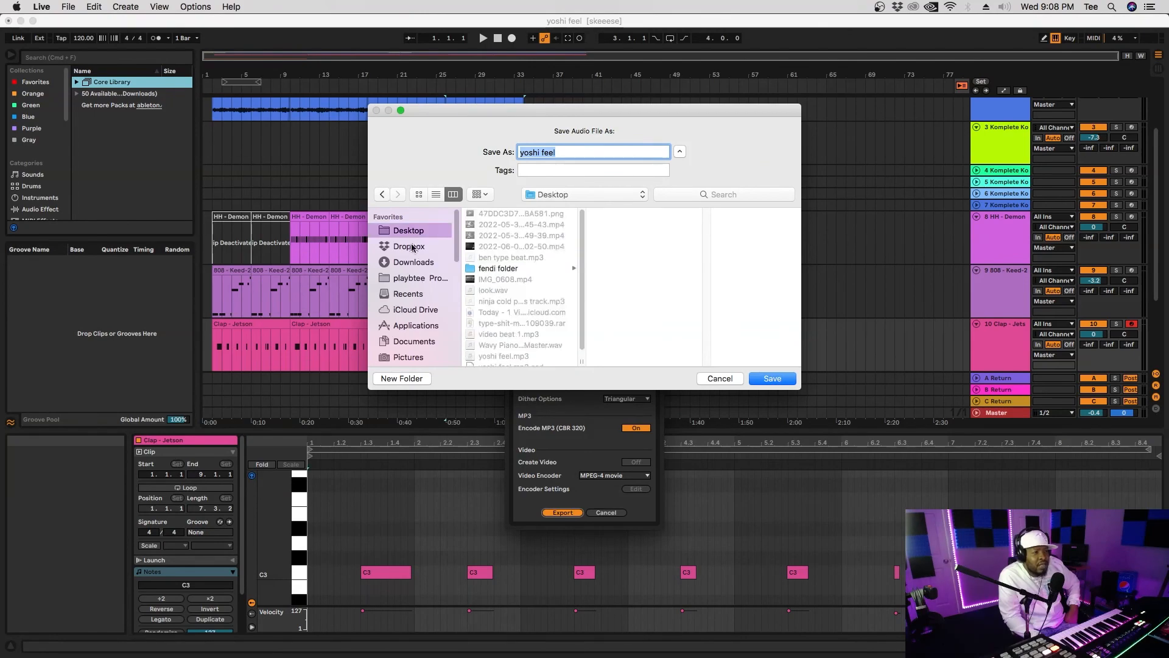
click(410, 246)
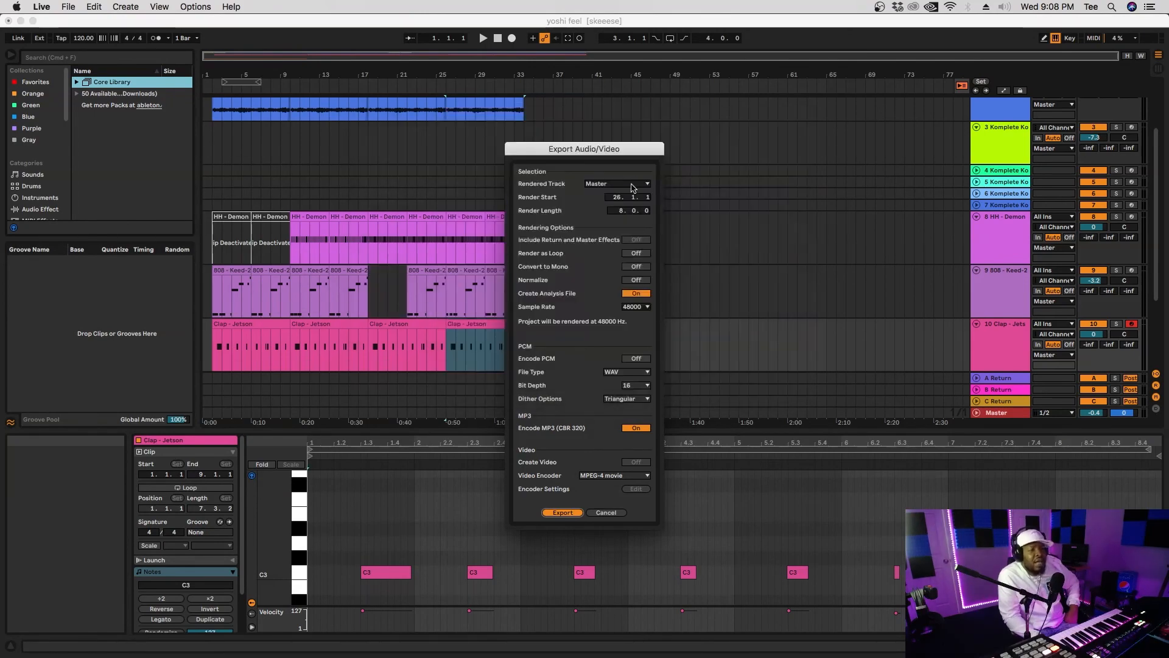